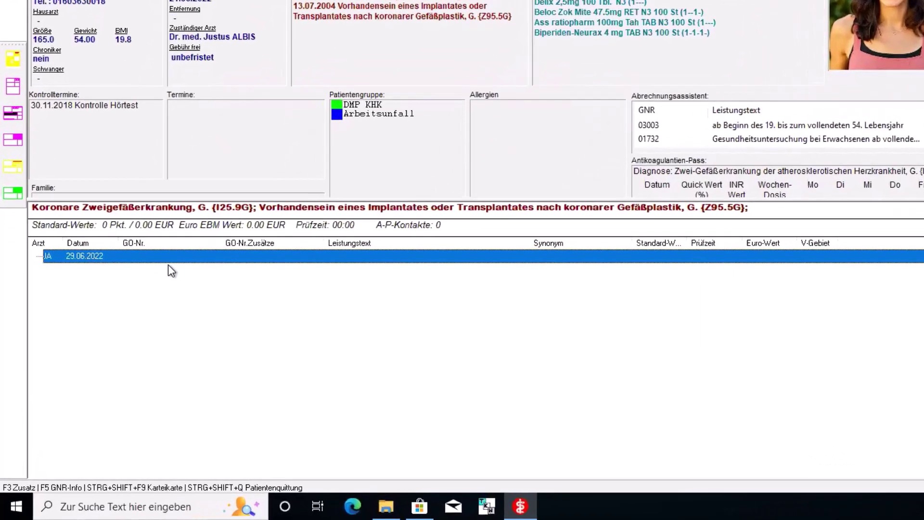
# Record the billing codes 03003 and 01732 for the patient on 29.06.2022 and return to the record card
pyautogui.click(169, 263)
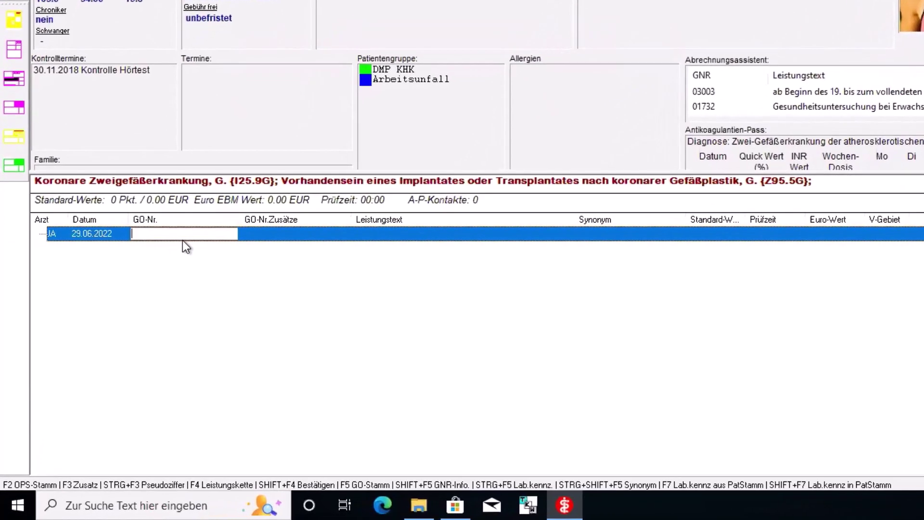
pyautogui.write('03000')
pyautogui.press('Return')
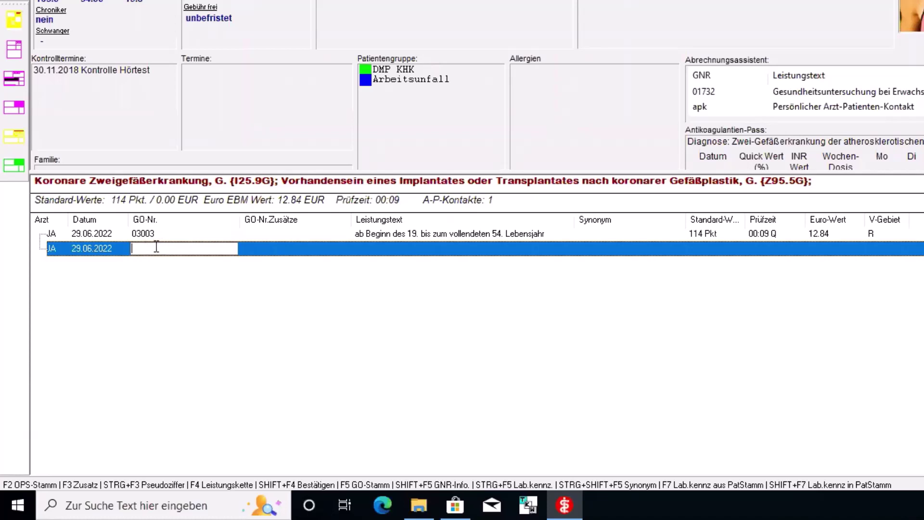
pyautogui.write('01732')
pyautogui.press('Return')
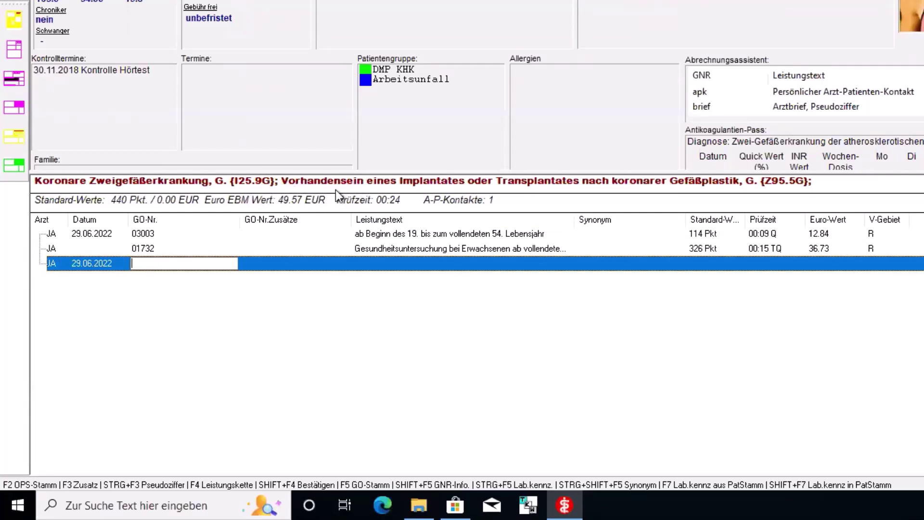
pyautogui.press('Return')
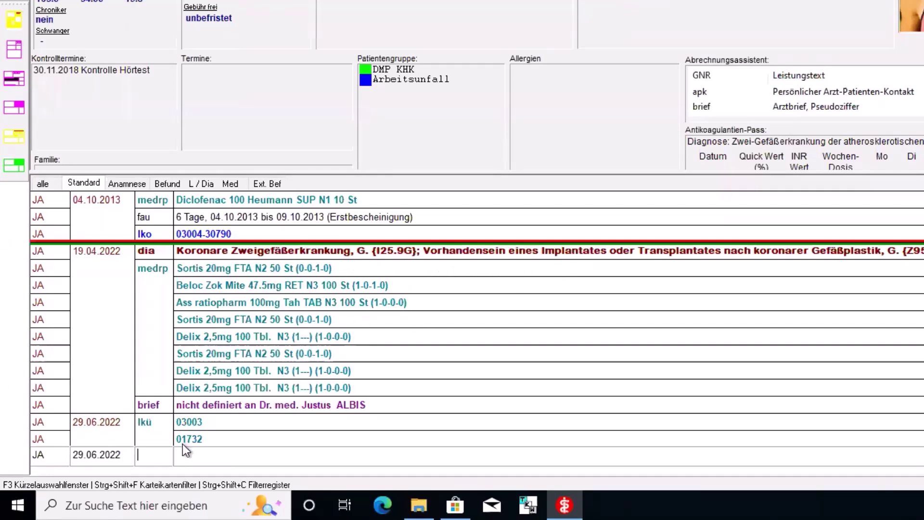
# Examine the font and colour options of the record-card abbreviation "dia", leaving its font settings without changes
pyautogui.write('dia')
pyautogui.press('F3')
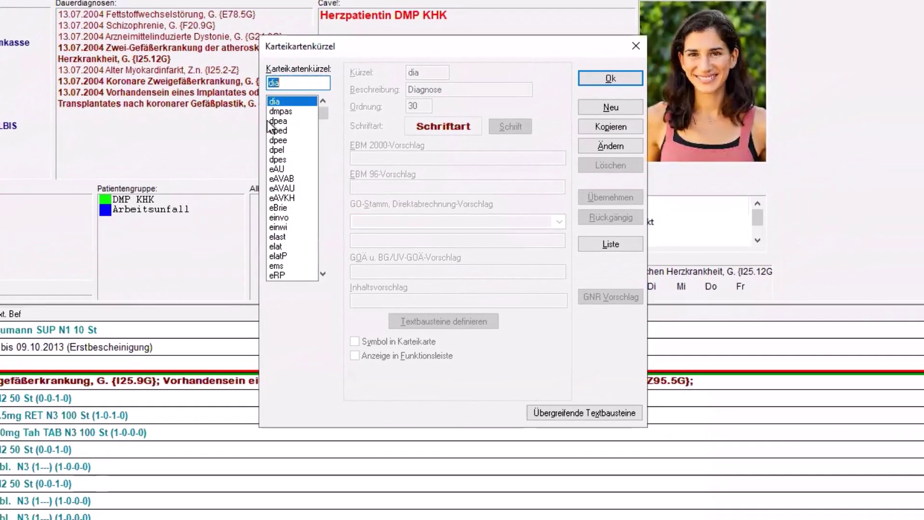
pyautogui.click(611, 145)
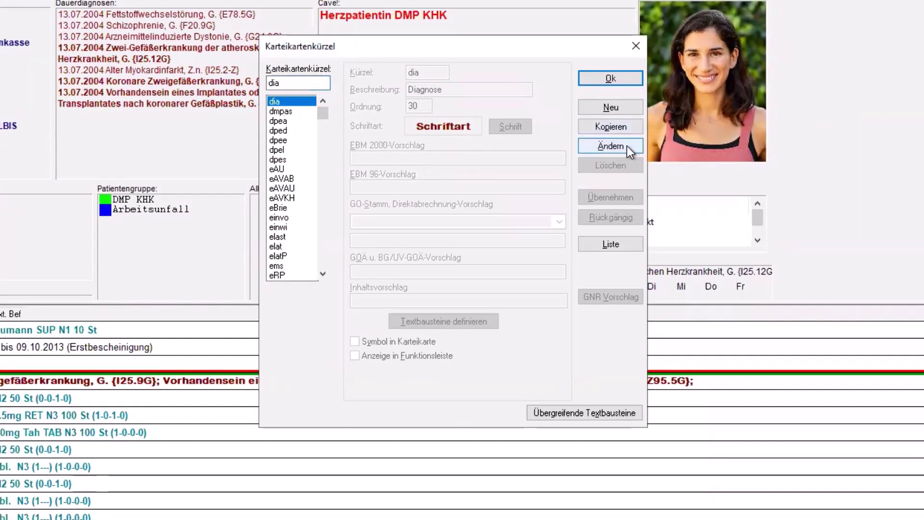
pyautogui.click(511, 129)
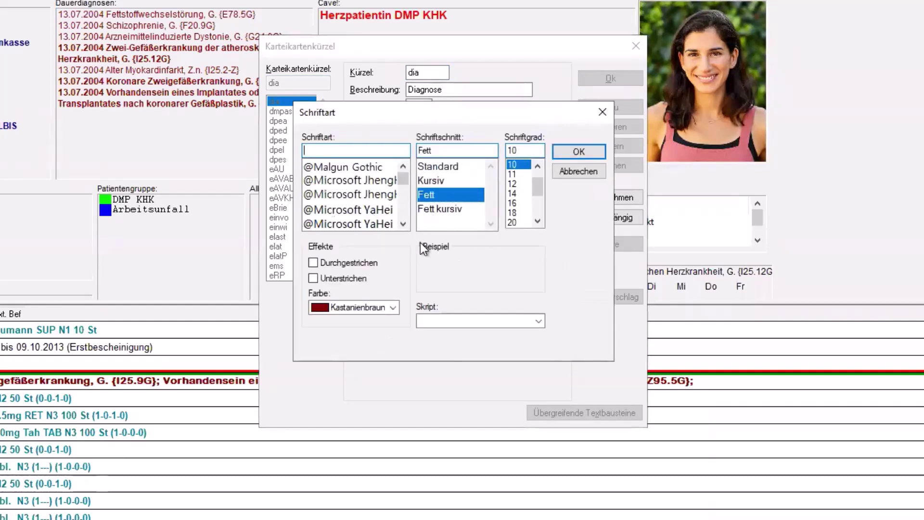
pyautogui.click(392, 309)
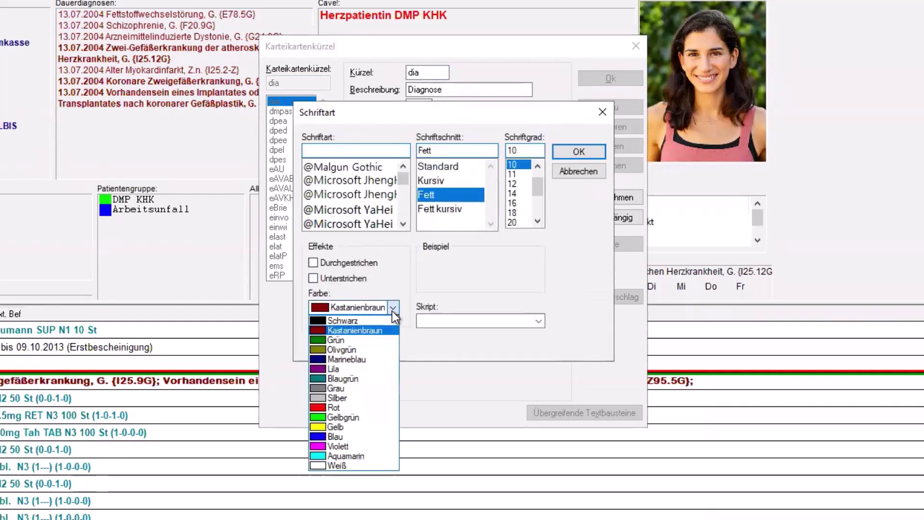
pyautogui.click(392, 310)
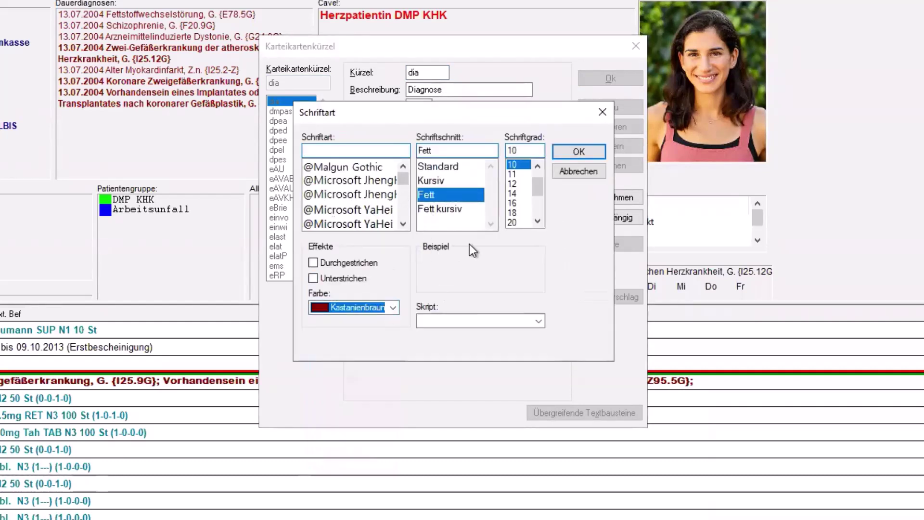
pyautogui.click(599, 117)
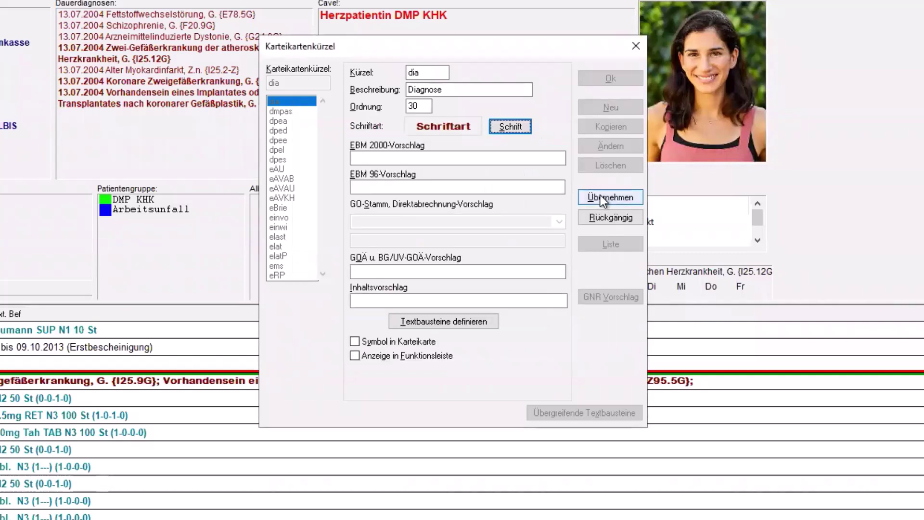
# Save the "dia" abbreviation entry and close the record-card abbreviation settings
pyautogui.click(600, 196)
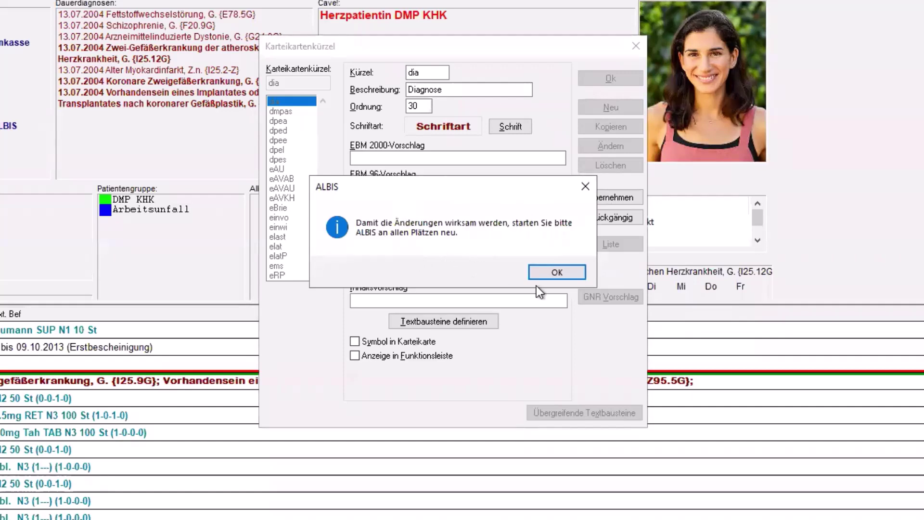
pyautogui.click(544, 271)
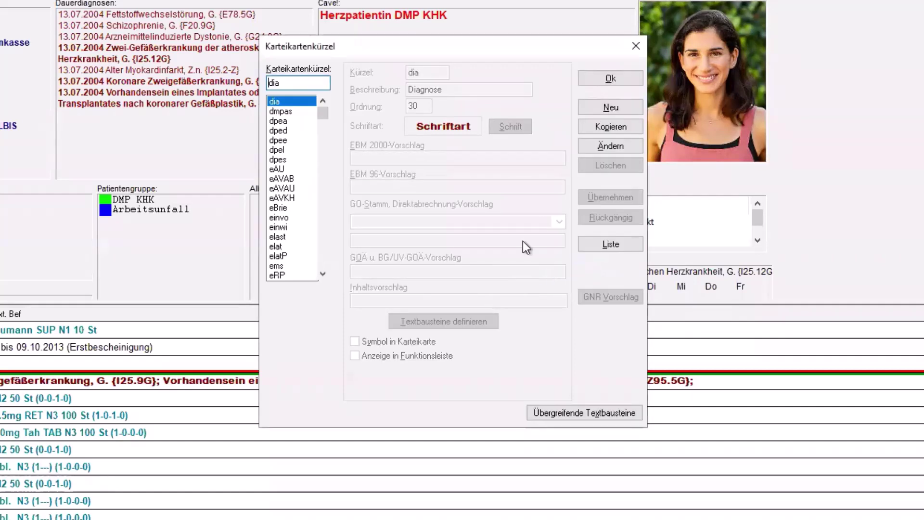
pyautogui.click(636, 47)
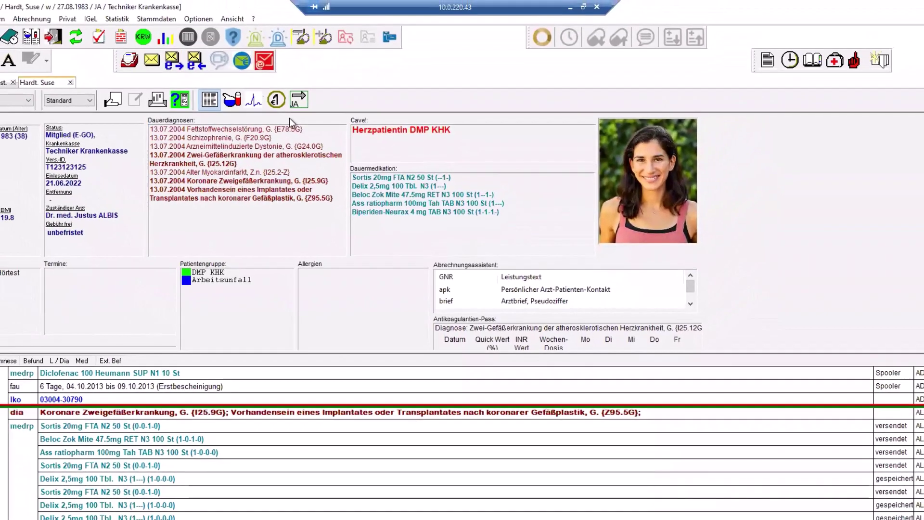
# Examine the font settings for "Patient: Dauerdiagnosen anamnestisch" in the program's font options and close them without changes
pyautogui.click(196, 20)
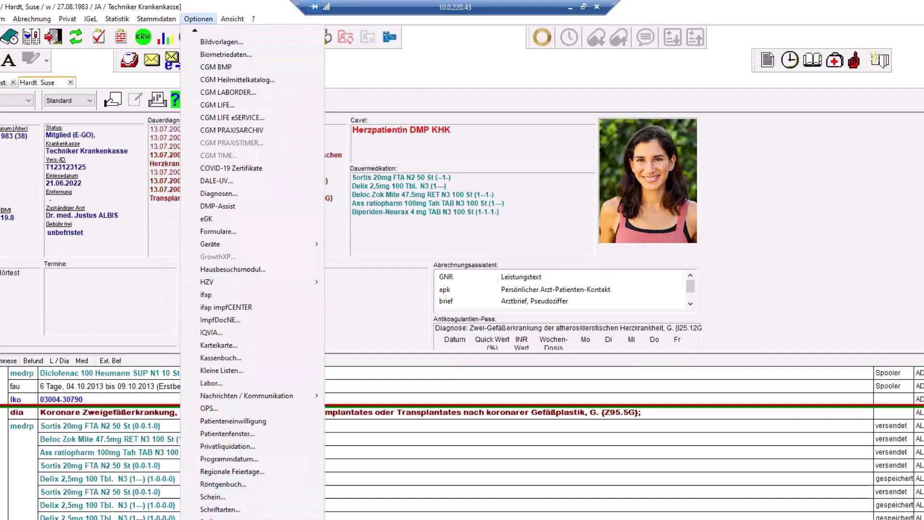
pyautogui.click(246, 512)
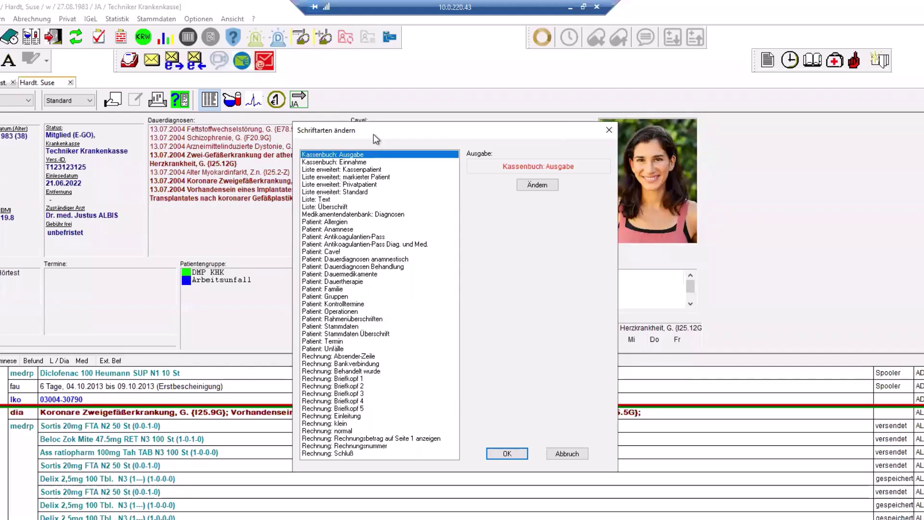
pyautogui.moveTo(374, 133); pyautogui.dragTo(376, 184)
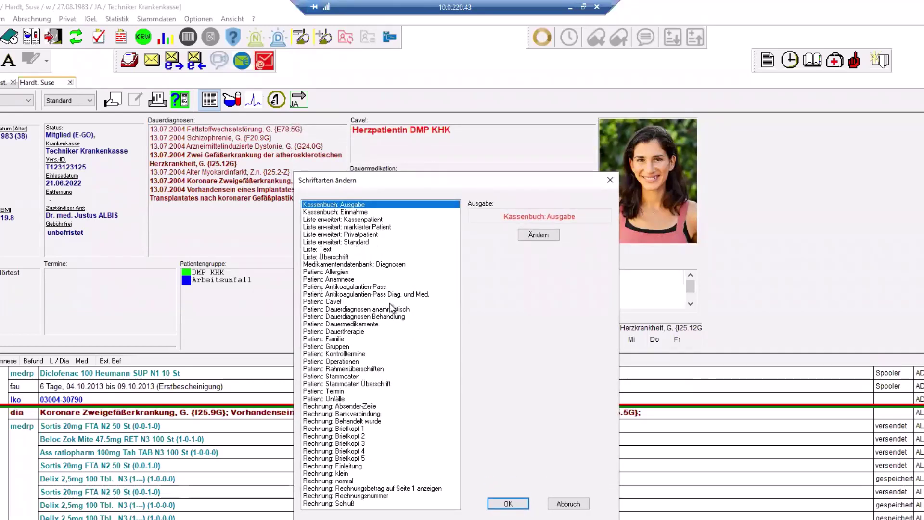
pyautogui.click(340, 309)
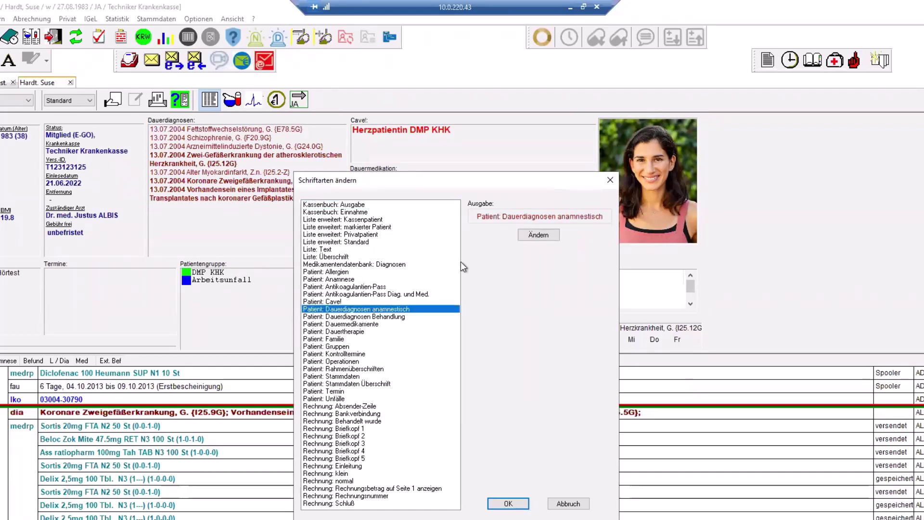
pyautogui.click(541, 235)
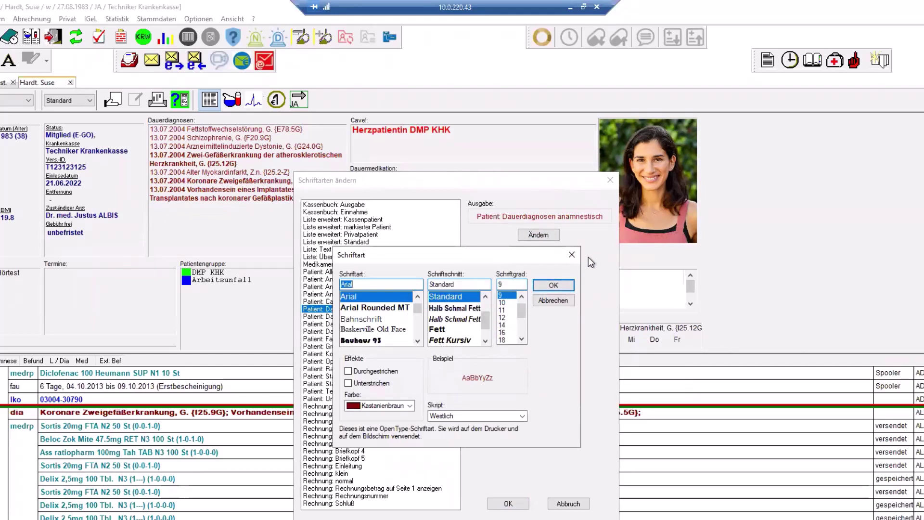
pyautogui.click(572, 254)
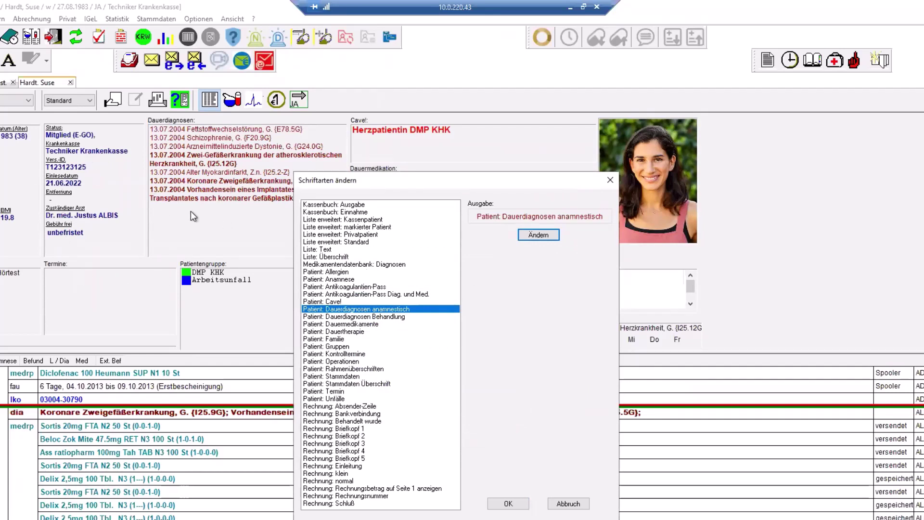
pyautogui.click(610, 181)
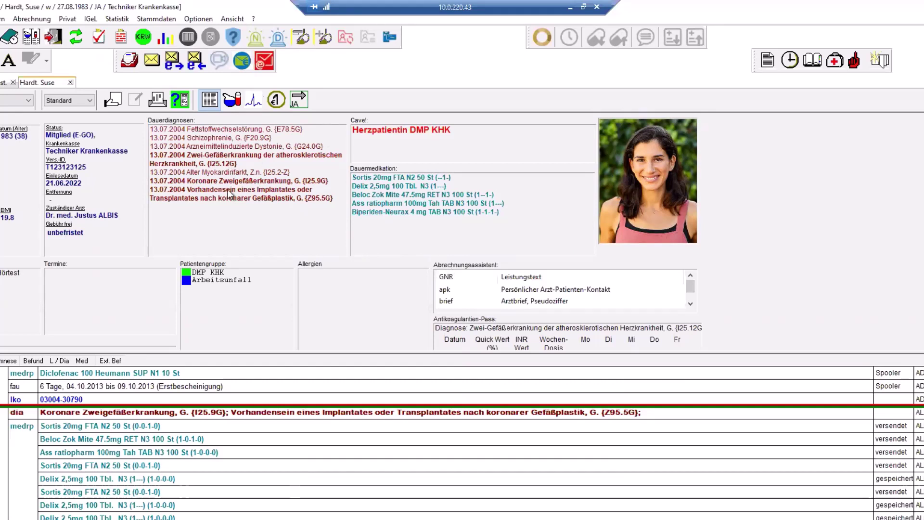
# Set the sorting of the Dauerdiagnosen to "ICD aufsteigend" in the Patientenfenster options
pyautogui.click(204, 14)
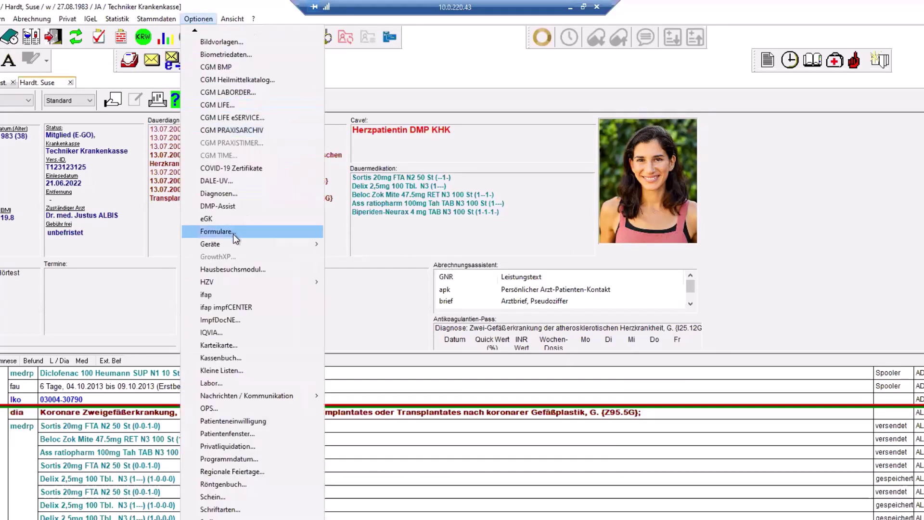
pyautogui.click(247, 435)
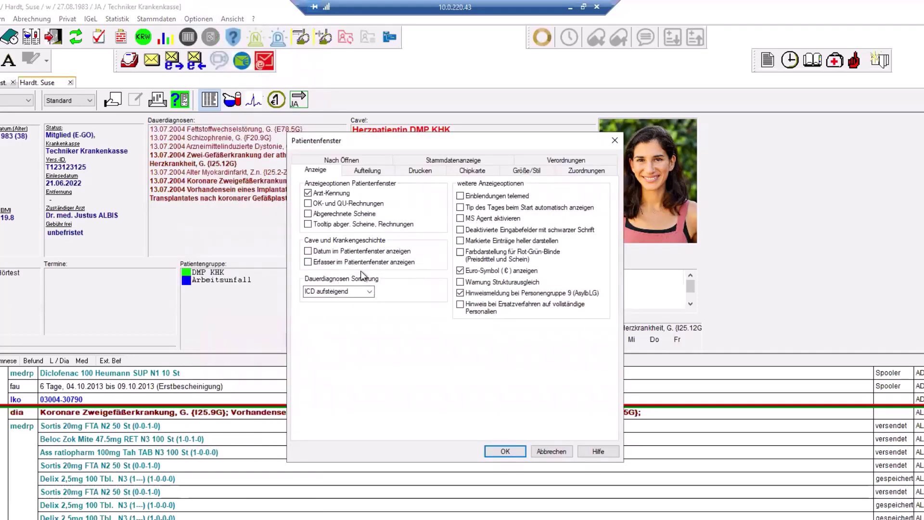
pyautogui.moveTo(381, 139); pyautogui.dragTo(455, 137)
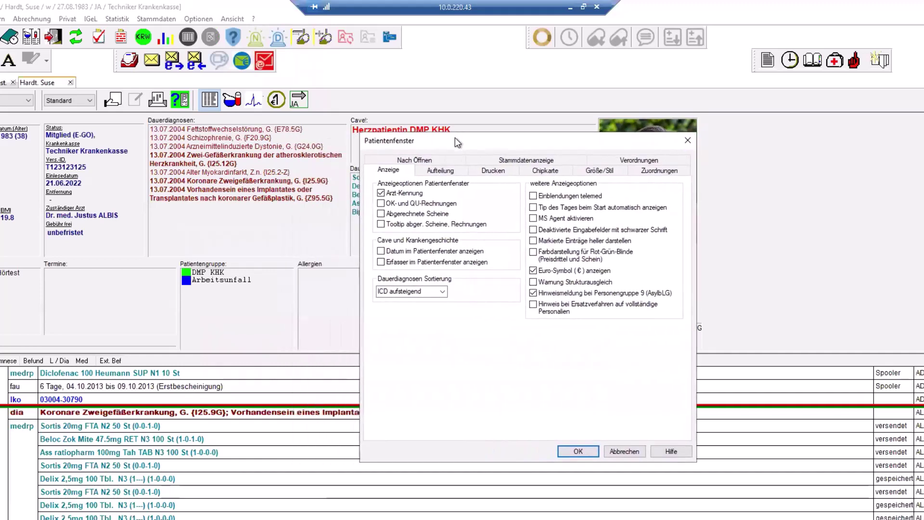
pyautogui.click(442, 292)
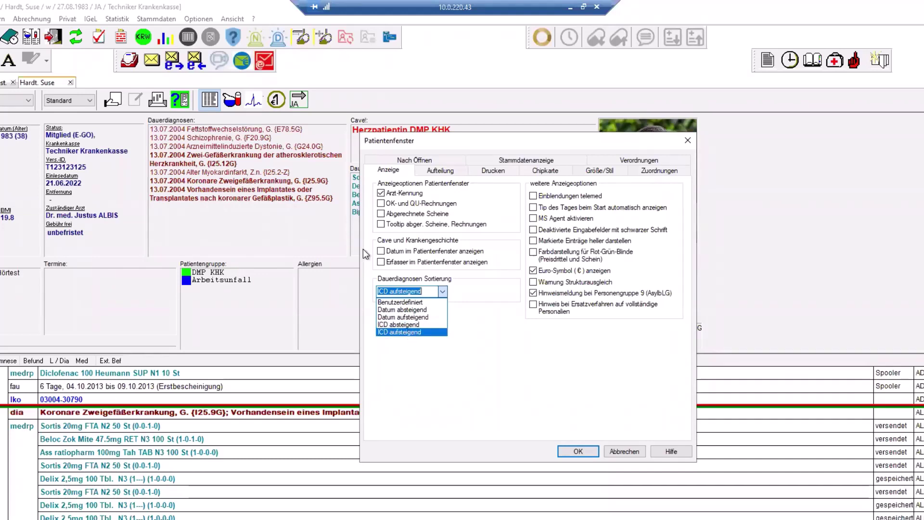
pyautogui.click(403, 332)
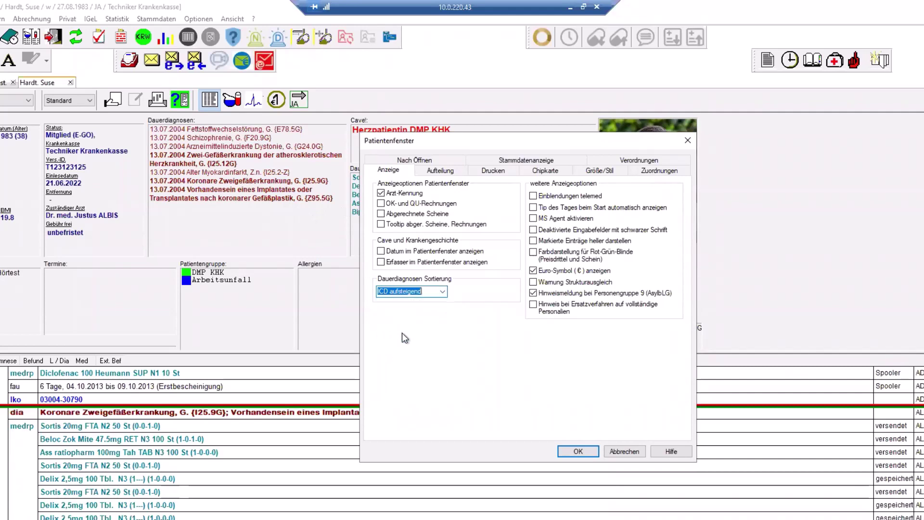
pyautogui.click(578, 452)
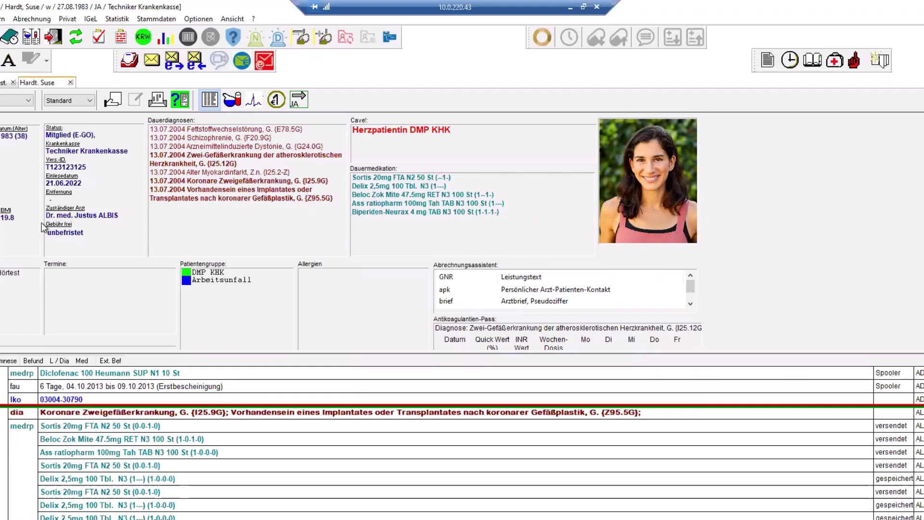
# Open the patient's personal data and bring up the referring-doctor directory for the Hausarzt entry
pyautogui.doubleClick(100, 295)
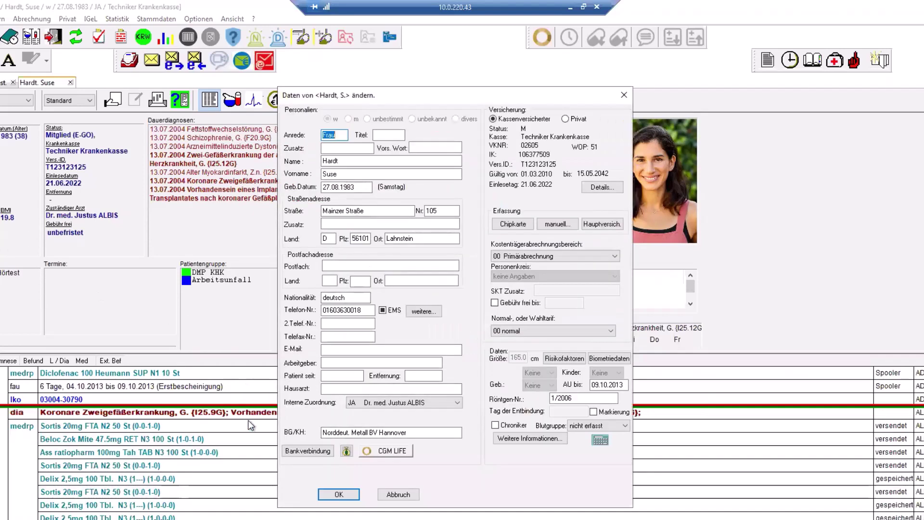
pyautogui.click(341, 388)
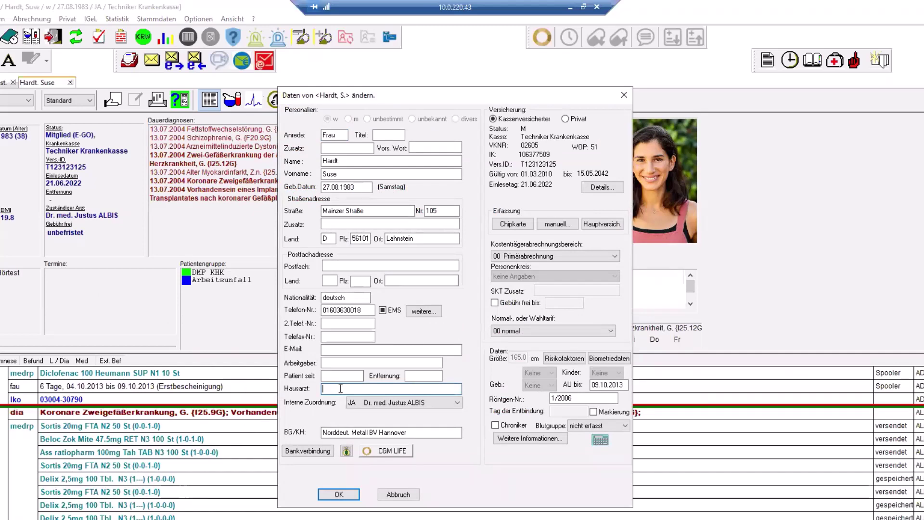
pyautogui.doubleClick(341, 388)
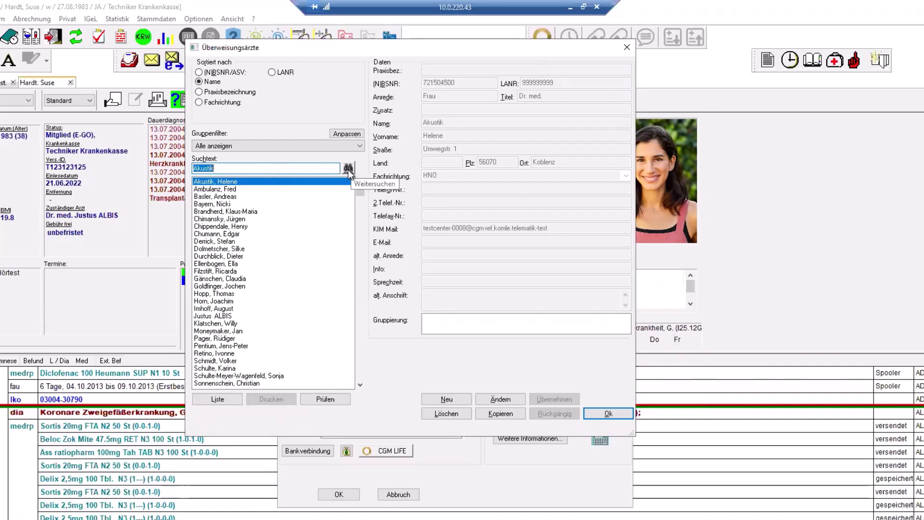
# Search the referring-doctor directory for "sch" and go through the successive matches
pyautogui.click(254, 172)
pyautogui.press('BackSpace')
pyautogui.press('BackSpace')
pyautogui.press('BackSpace')
pyautogui.press('BackSpace')
pyautogui.press('BackSpace')
pyautogui.press('BackSpace')
pyautogui.press('BackSpace')
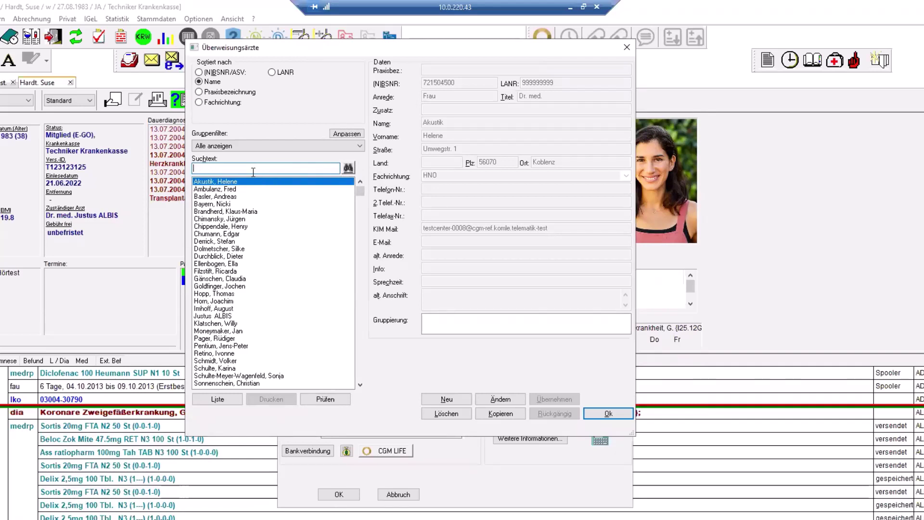
pyautogui.write('sch')
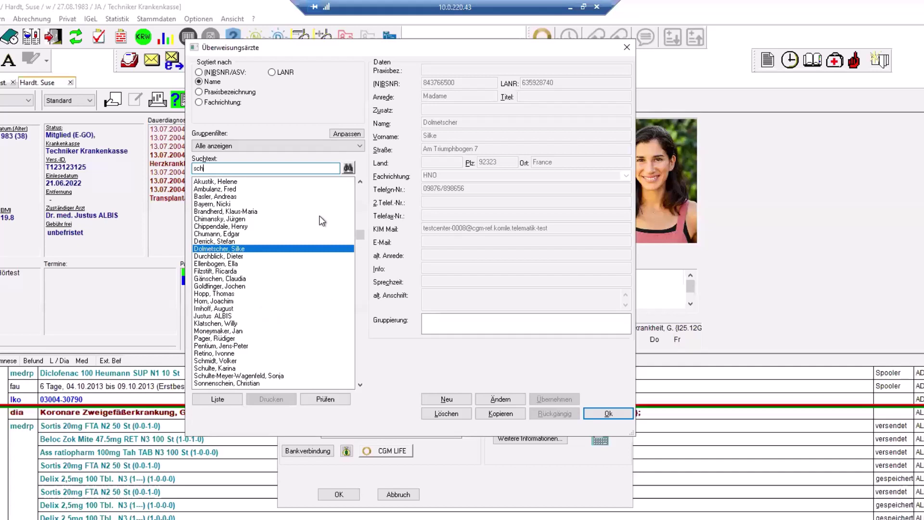
pyautogui.click(348, 168)
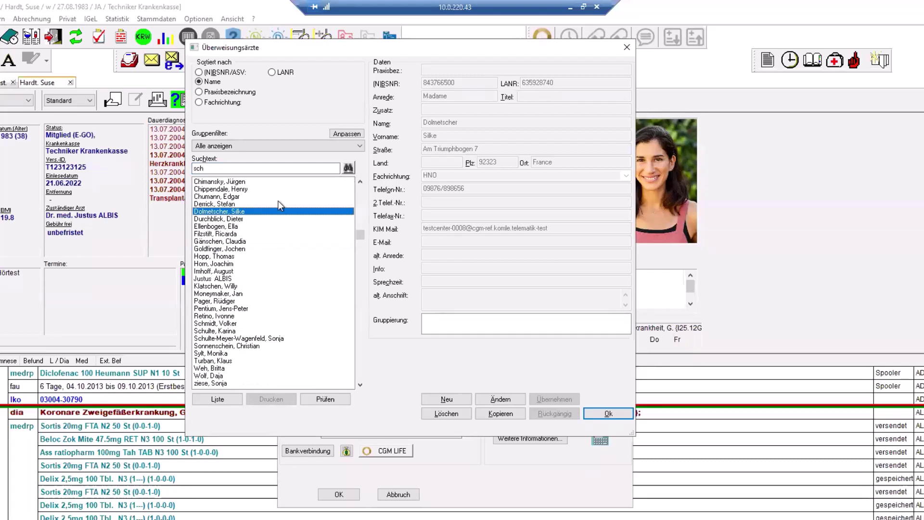
pyautogui.click(354, 167)
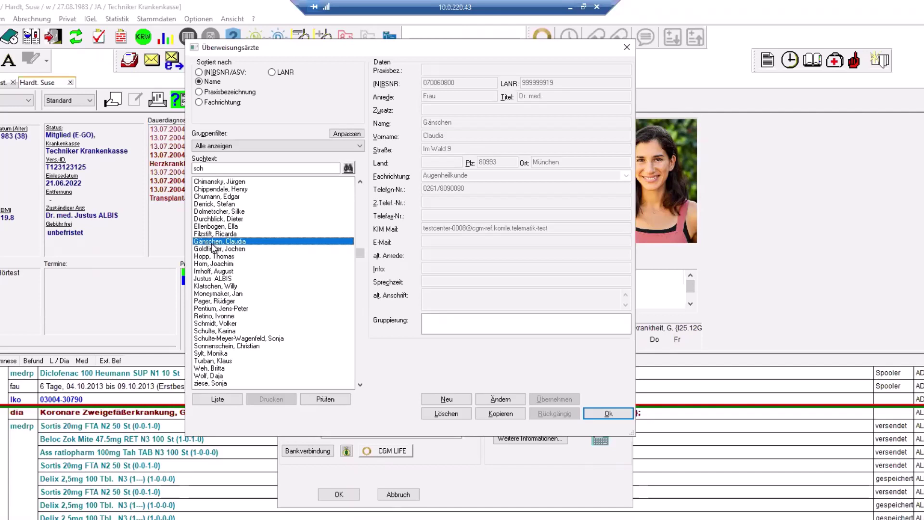
pyautogui.click(346, 168)
pyautogui.click(347, 168)
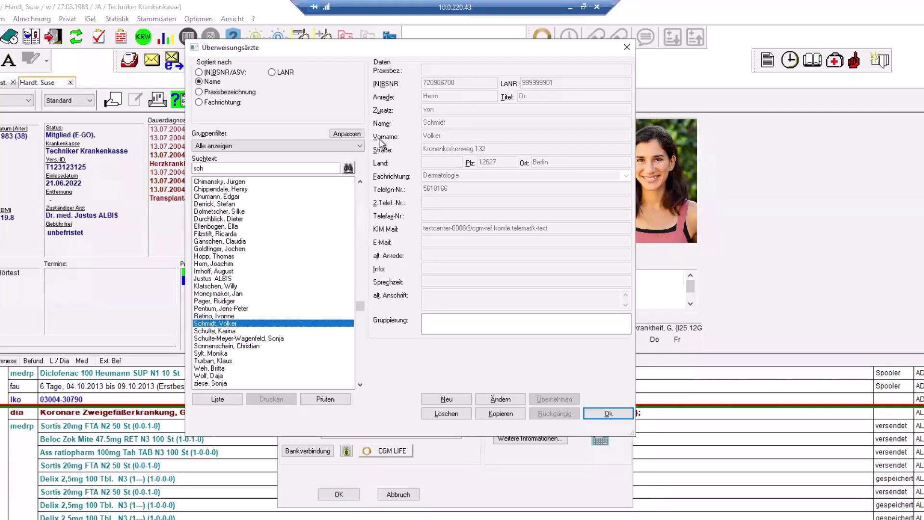
pyautogui.click(348, 168)
pyautogui.click(347, 168)
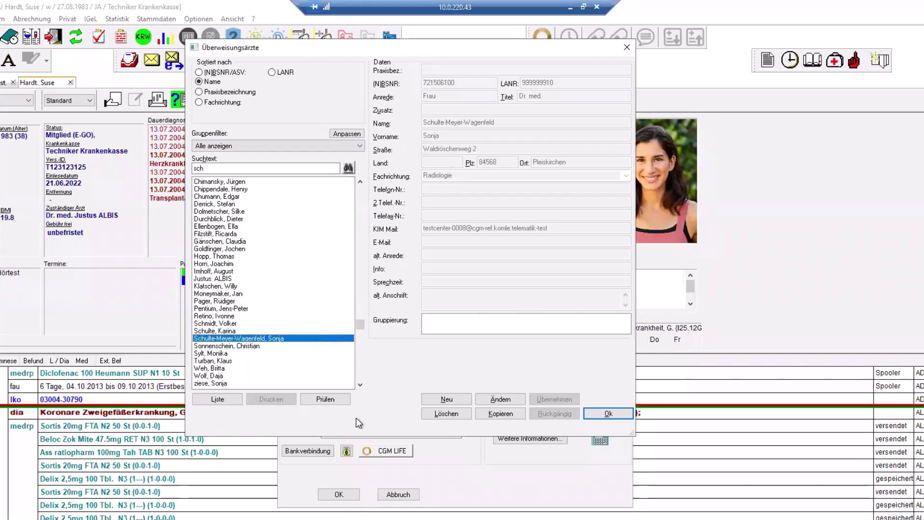
# Take over the highlighted radiology doctor from the referring-doctor directory as the patient's Hausarzt and save the personal data
pyautogui.click(605, 414)
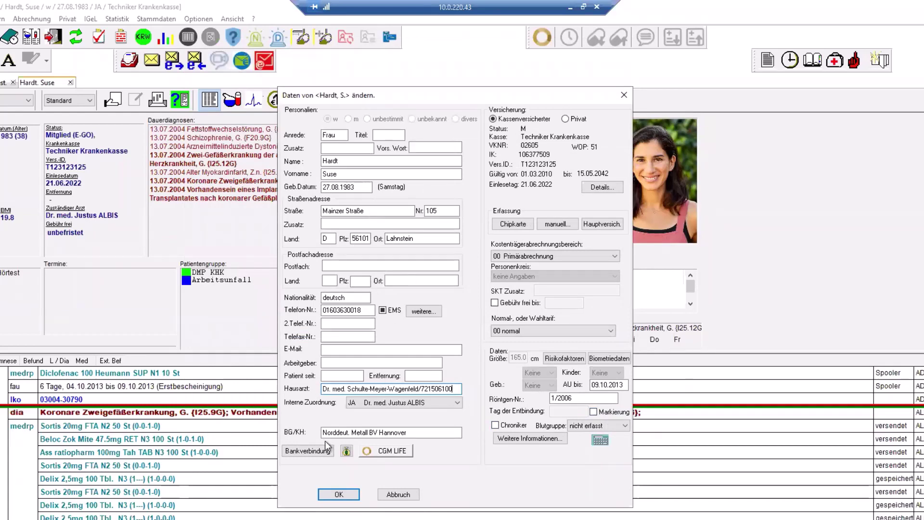
pyautogui.click(336, 495)
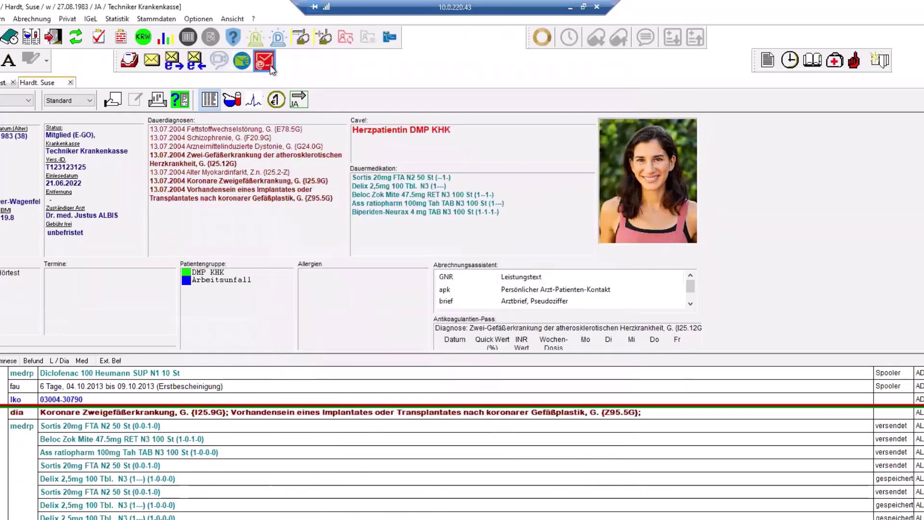
# Run the RLV 2009 performance statistic for the Betriebsstätte in quarter 2/22, review the overview and close it
pyautogui.click(117, 18)
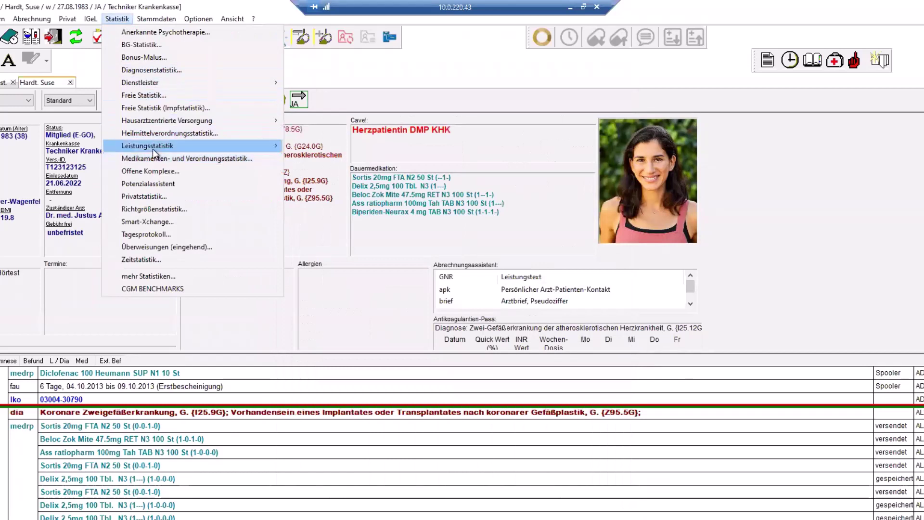
pyautogui.moveTo(152, 149)
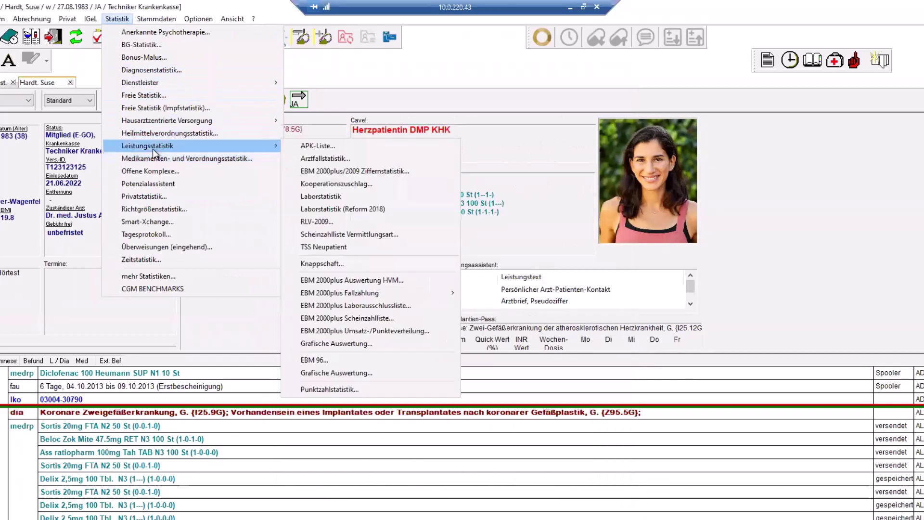
pyautogui.click(334, 222)
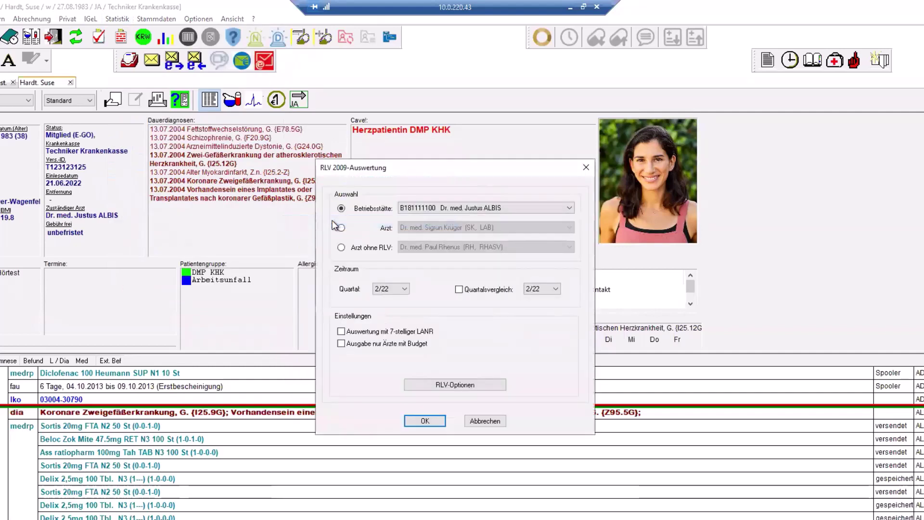
pyautogui.click(424, 420)
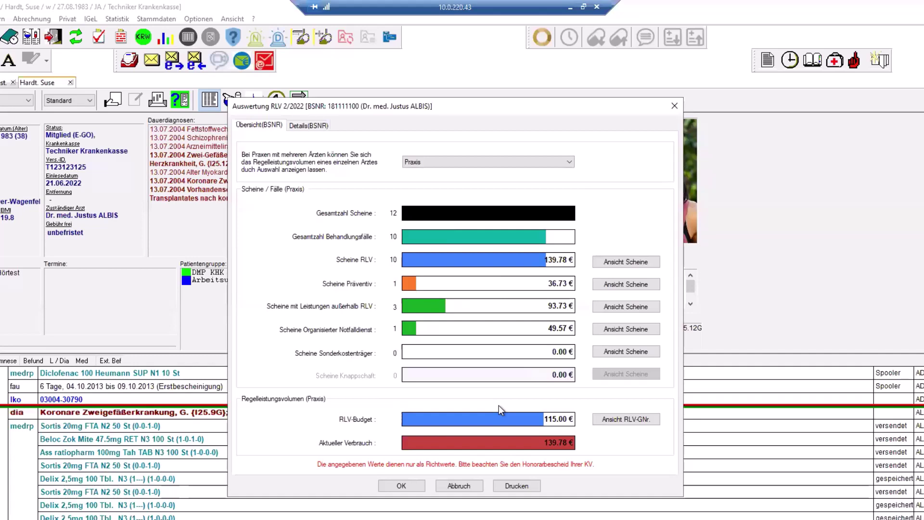
pyautogui.click(676, 106)
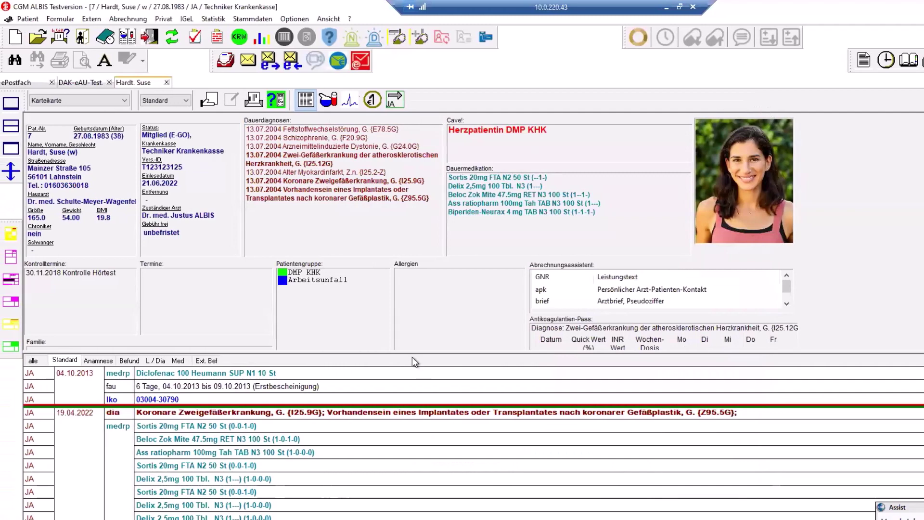
# Open the CGM ALBIS Infoseiten from the help and view the Onlineschulung page, moving the window clear of the patient record
pyautogui.click(349, 20)
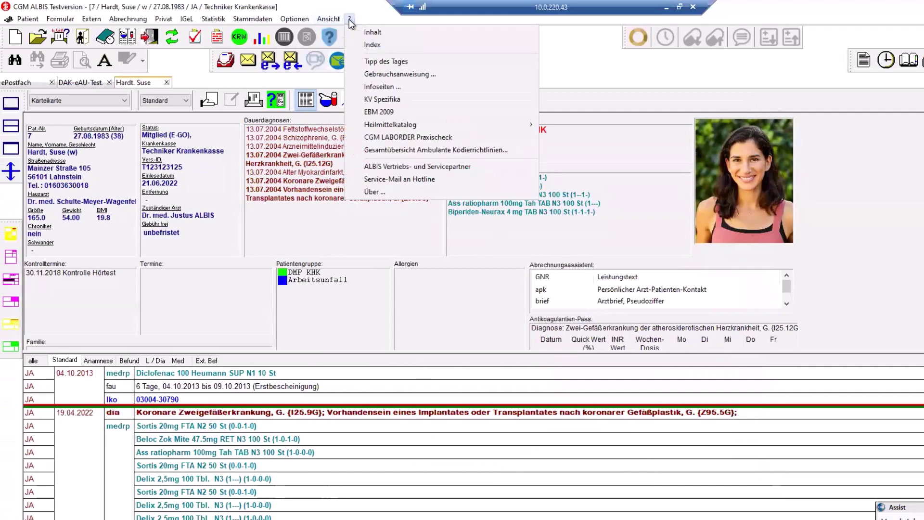
pyautogui.click(394, 87)
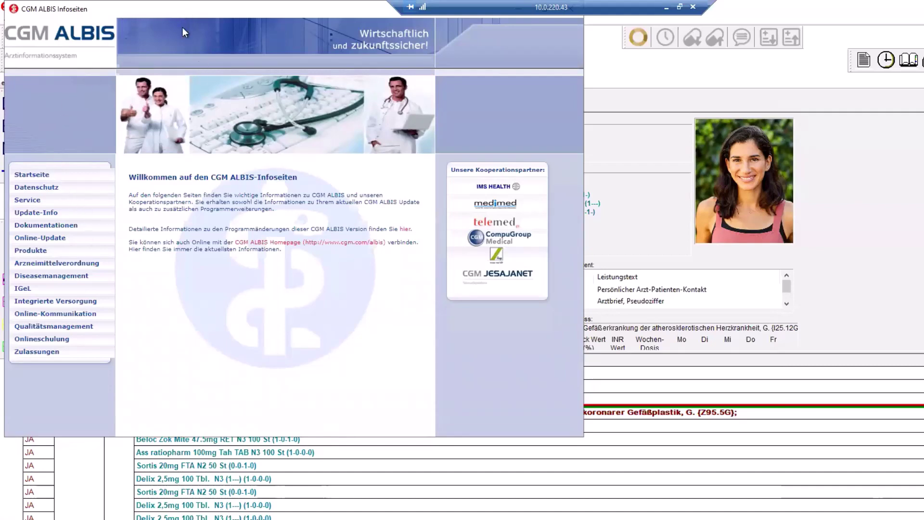
pyautogui.moveTo(212, 9); pyautogui.dragTo(309, 72)
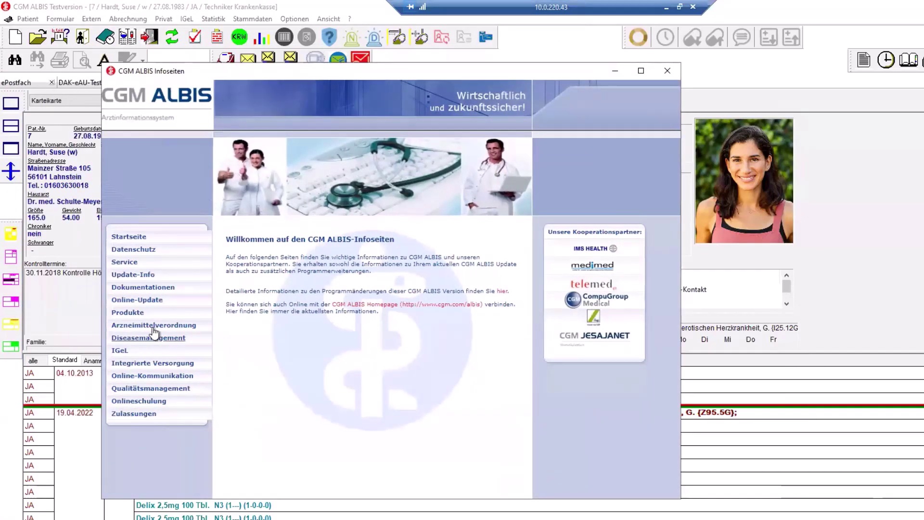
pyautogui.click(138, 402)
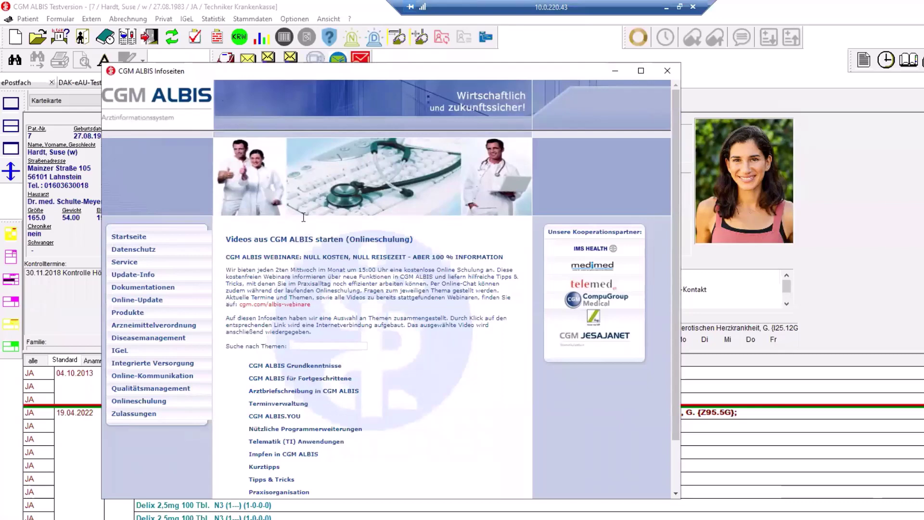
pyautogui.moveTo(290, 71); pyautogui.dragTo(328, 80)
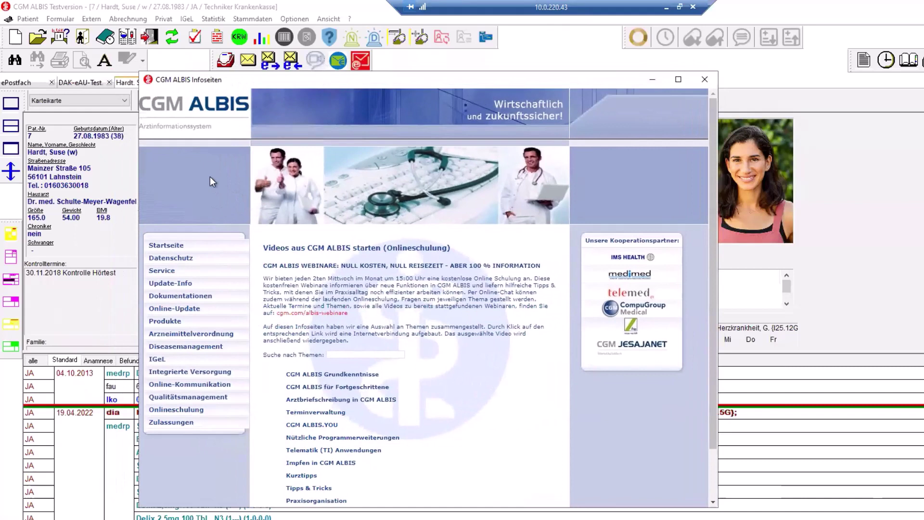
# View the Dokumentationen page of the Infoseiten, bring its hidden window back to the front, and close it to return to the Karteikarte
pyautogui.click(200, 297)
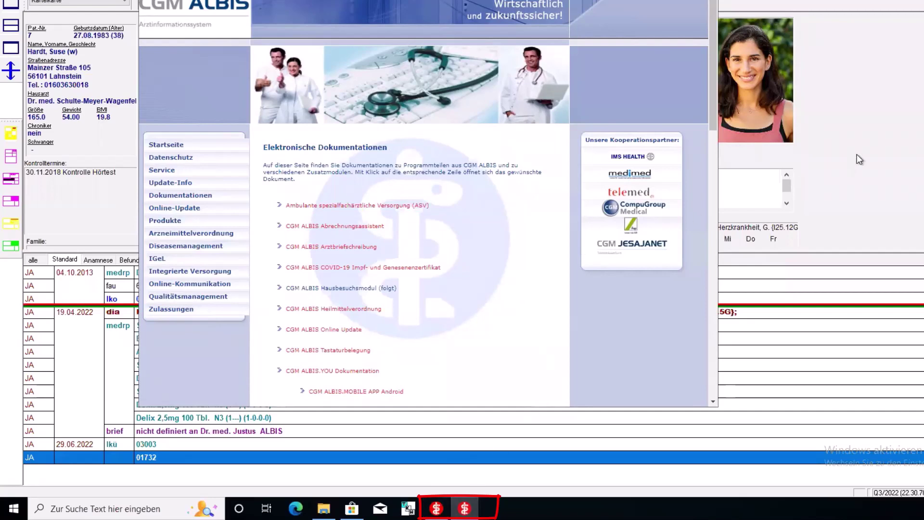
pyautogui.hotkey('alt', 'F4')
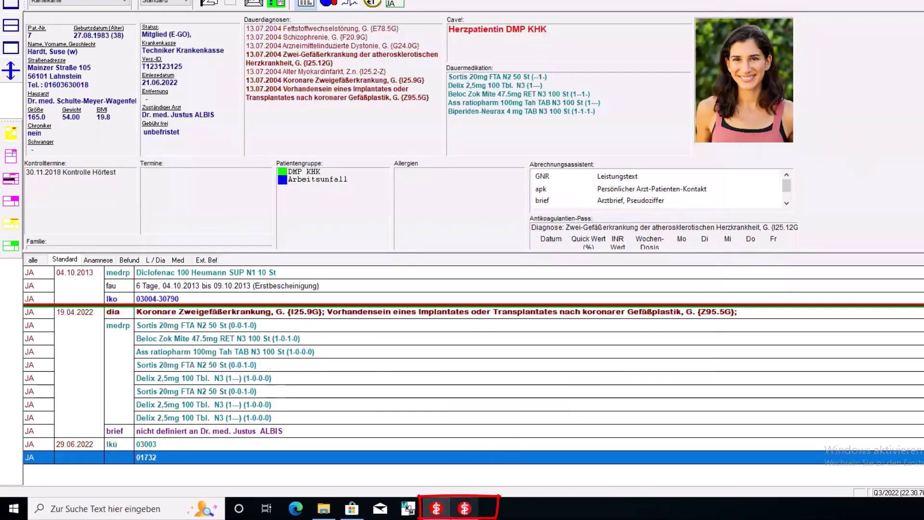
pyautogui.click(465, 508)
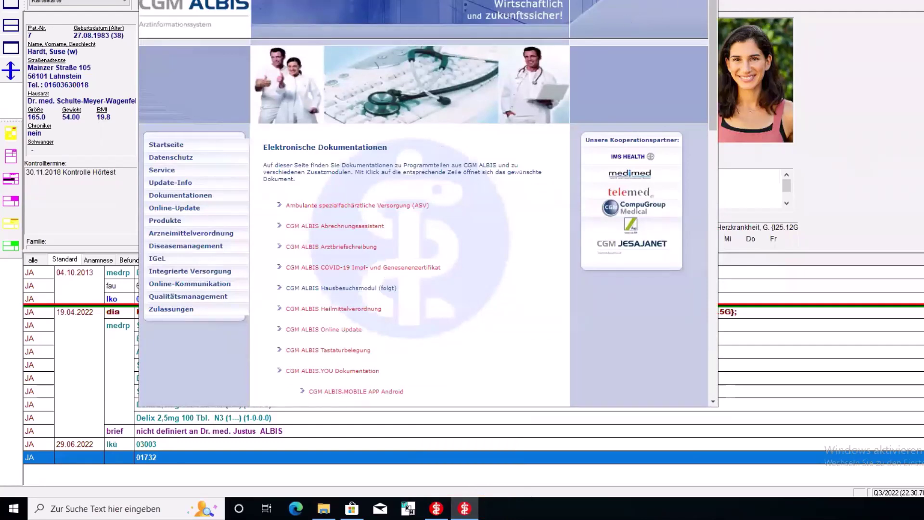
pyautogui.hotkey('alt', 'F4')
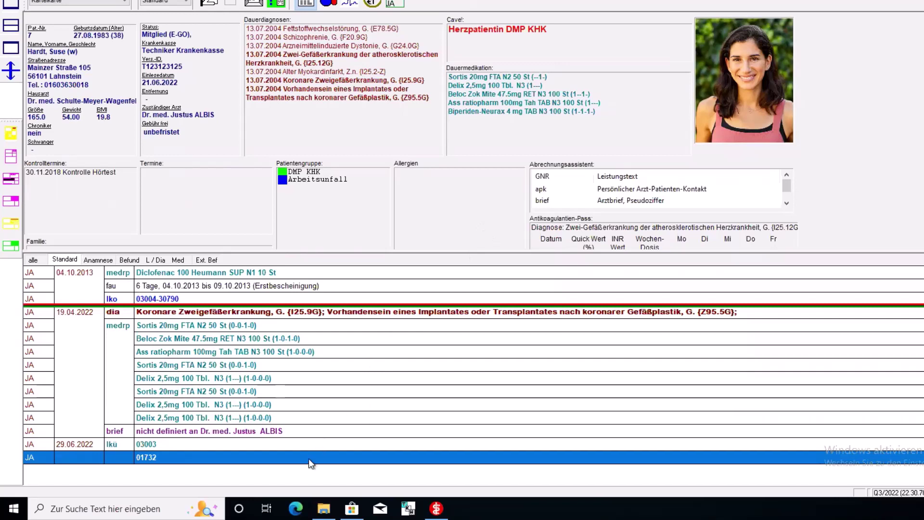
pyautogui.click(308, 472)
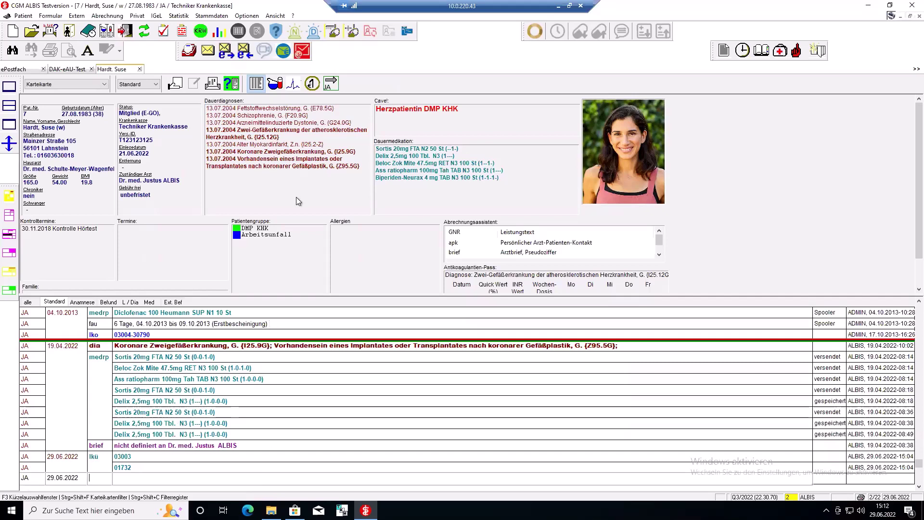
# Examine the signature and KIM Störung settings in the TI Optionen for eAU, reopening them once and leaving them unchanged
pyautogui.click(255, 16)
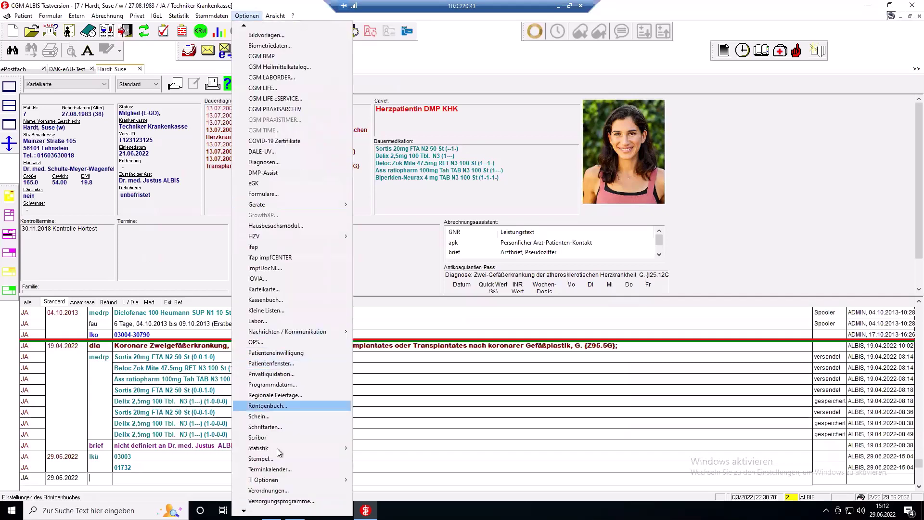
pyautogui.moveTo(282, 481)
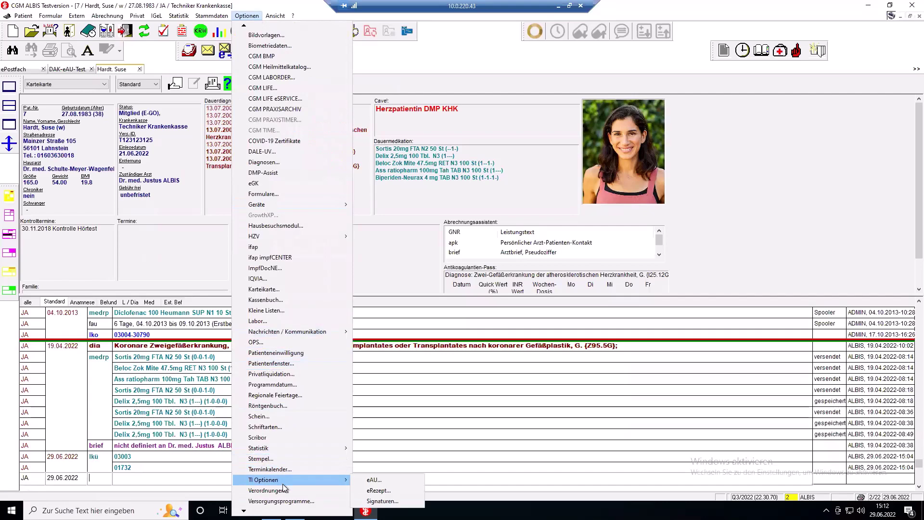
pyautogui.click(377, 481)
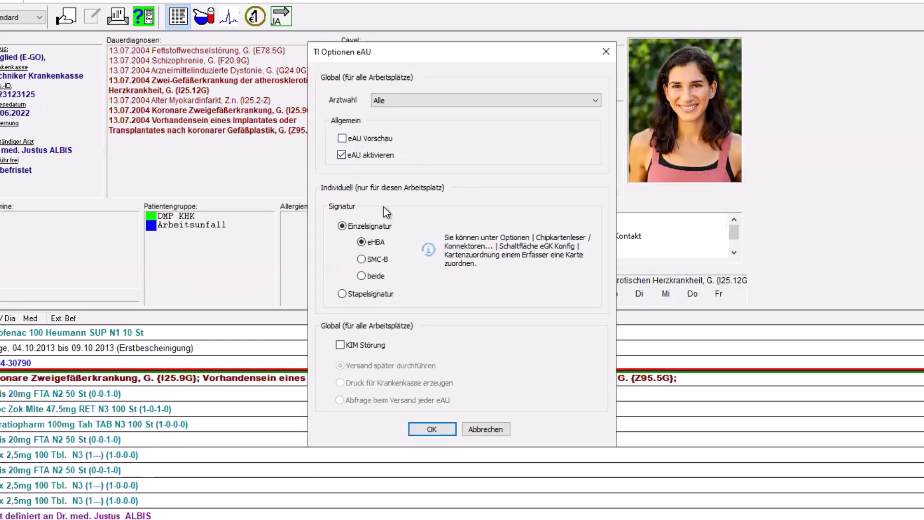
pyautogui.click(430, 428)
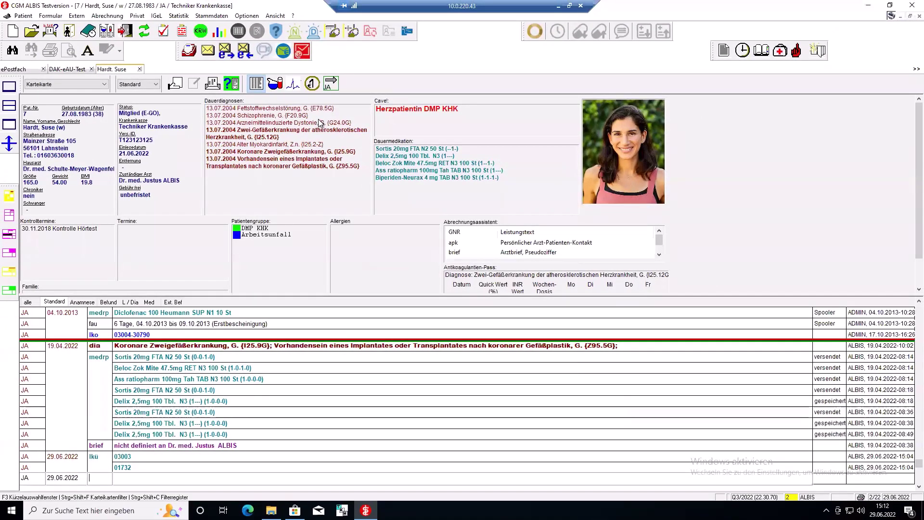
pyautogui.click(244, 15)
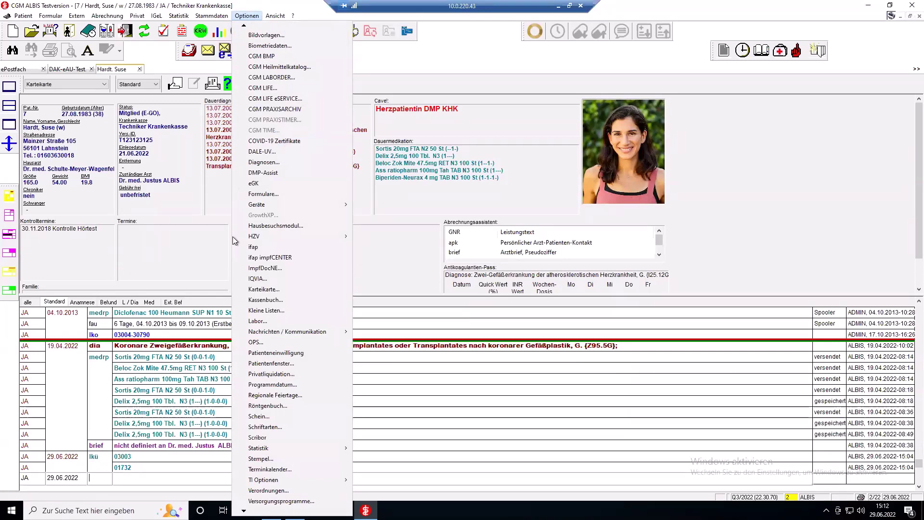
pyautogui.moveTo(284, 481)
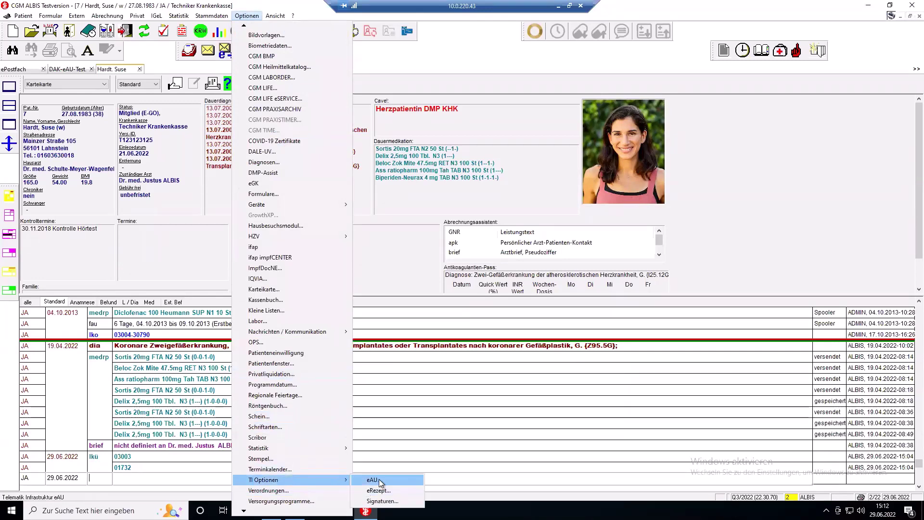
pyautogui.click(379, 478)
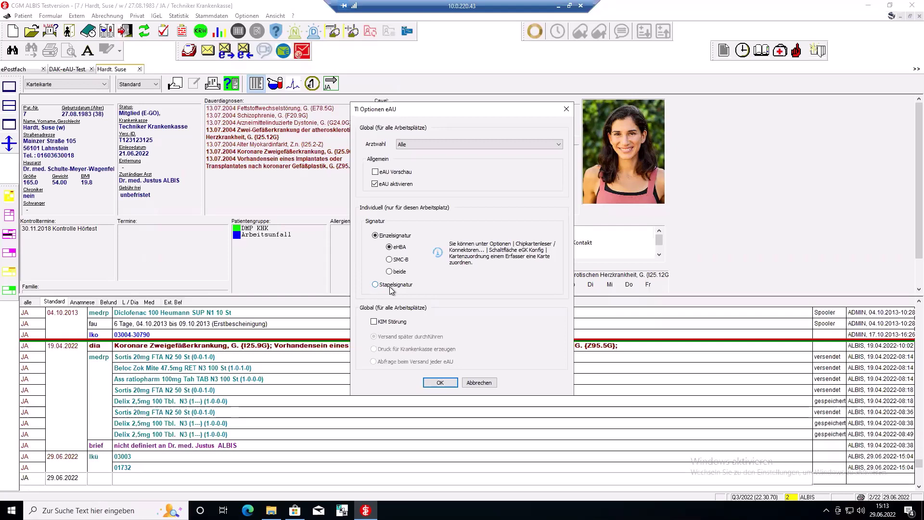
pyautogui.click(440, 383)
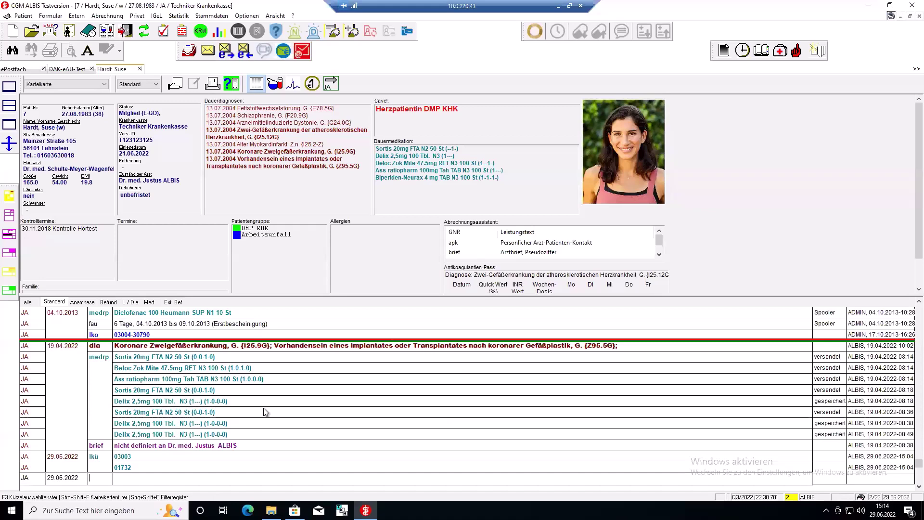
# Examine the settings and printer setup of the AU (M1a) form in the form options, and close them without changes
pyautogui.click(249, 17)
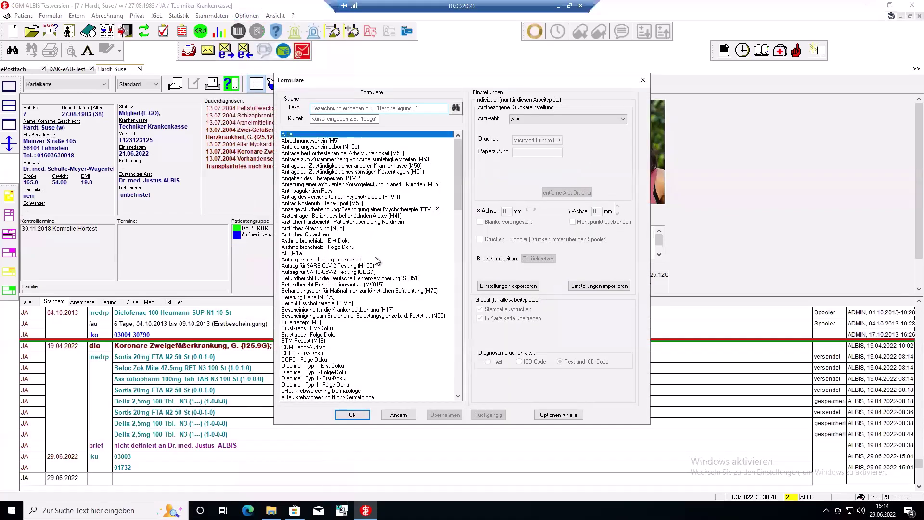
pyautogui.click(290, 253)
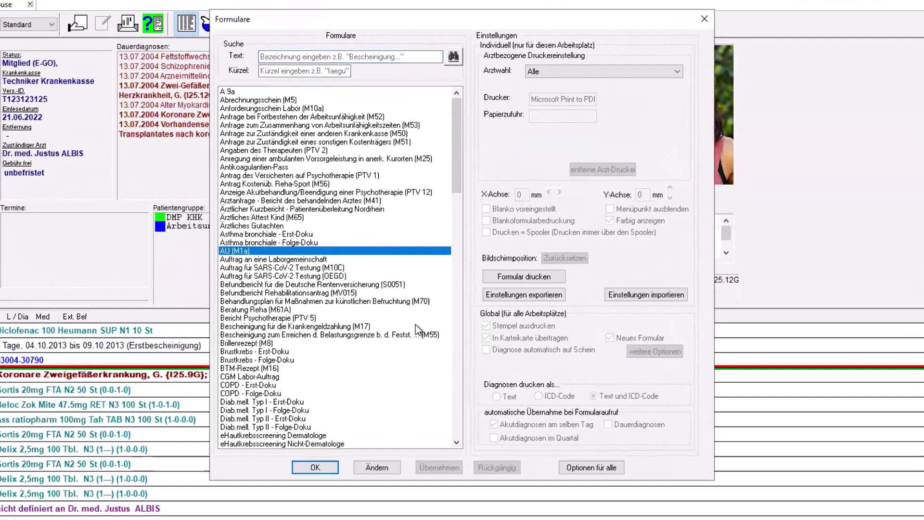
pyautogui.click(394, 462)
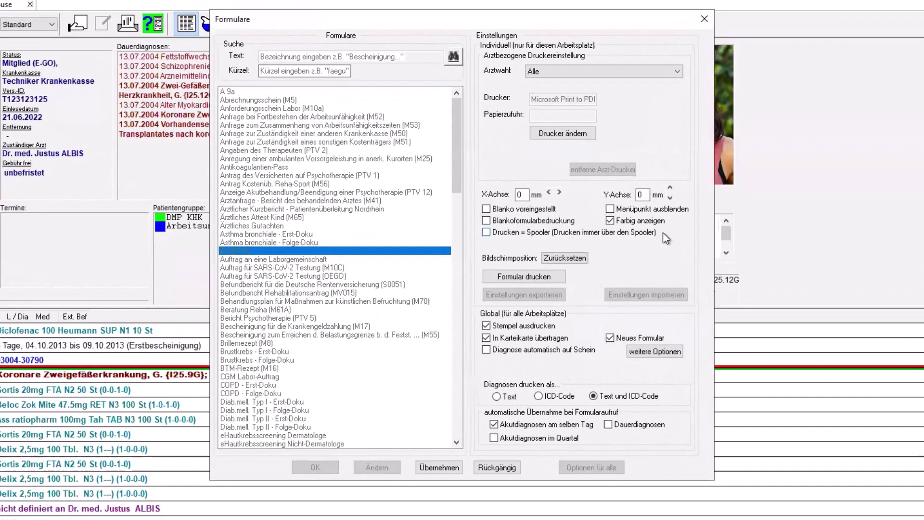
pyautogui.click(571, 135)
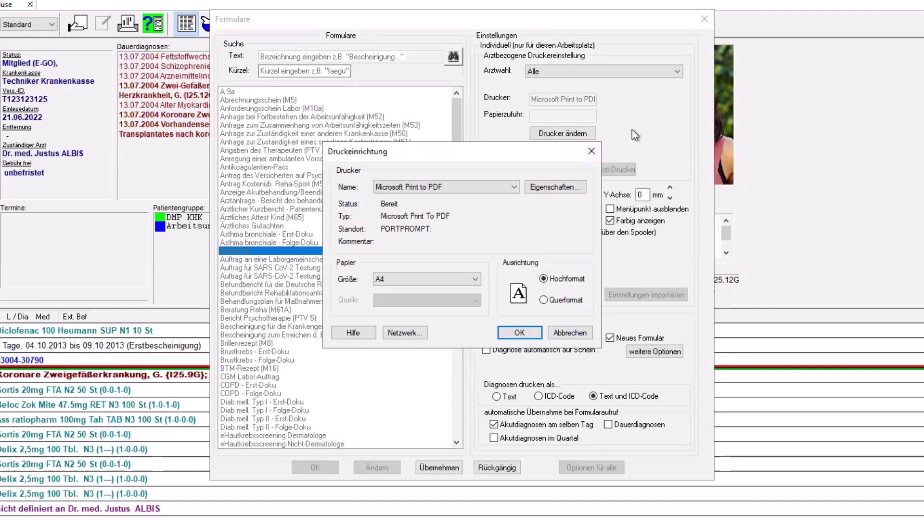
pyautogui.press('Escape')
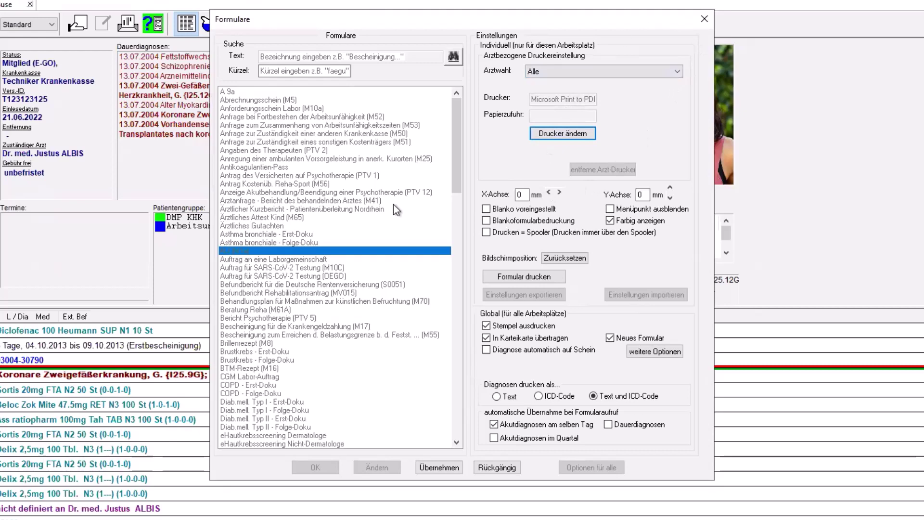
pyautogui.click(704, 20)
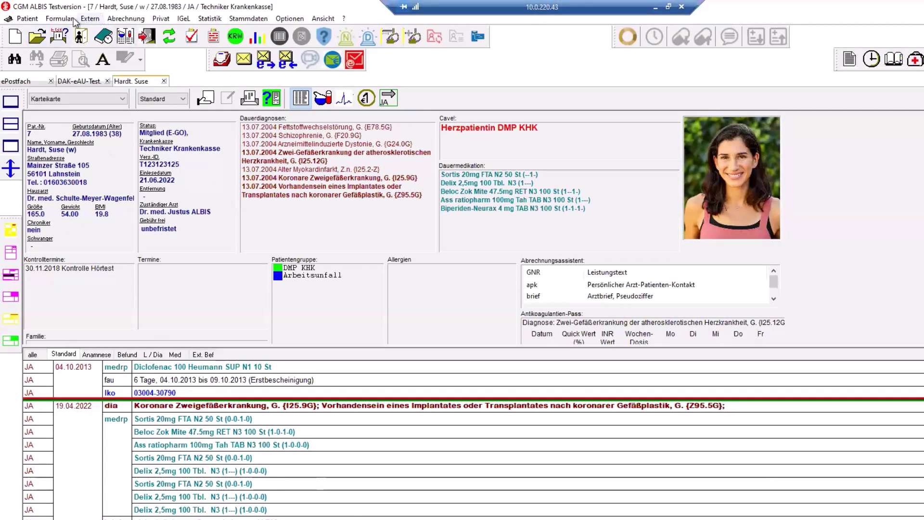
# Create a Privat-AU form for the open patient with the preselected physician and enter R05G as the diagnosis
pyautogui.click(54, 22)
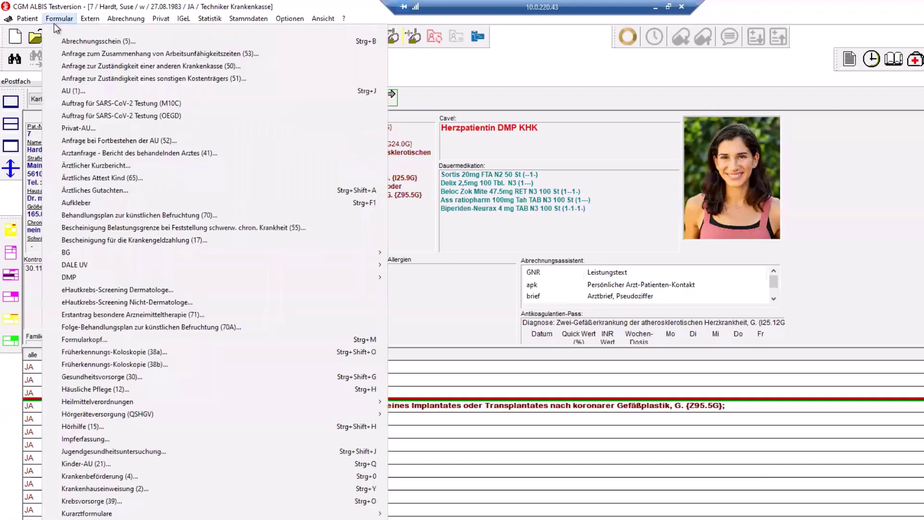
pyautogui.click(99, 129)
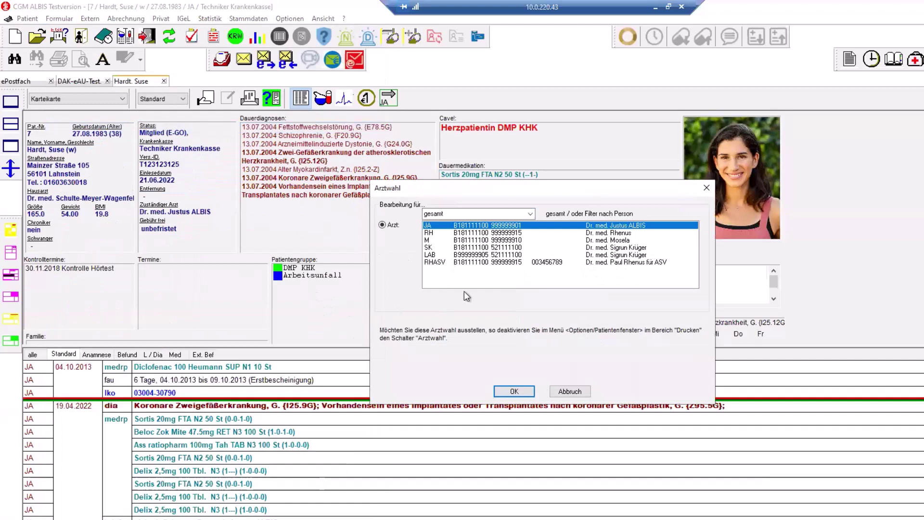
pyautogui.click(513, 391)
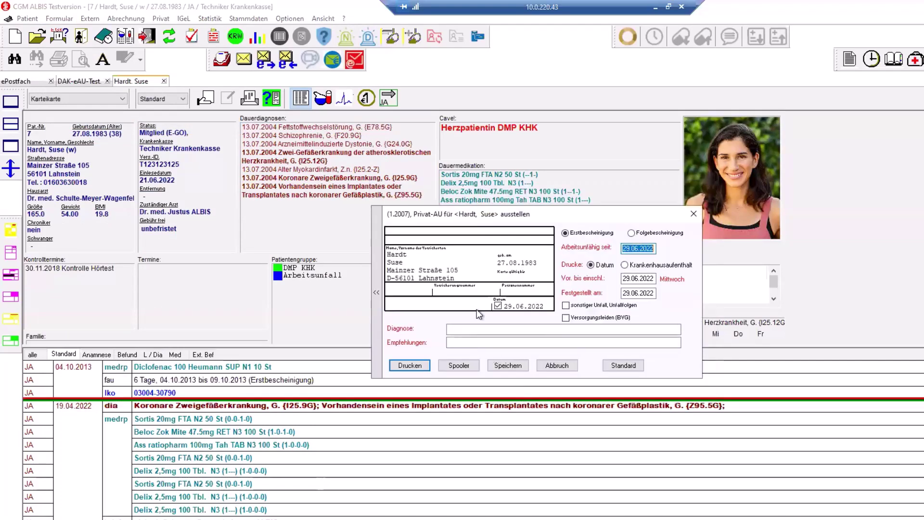
pyautogui.click(481, 329)
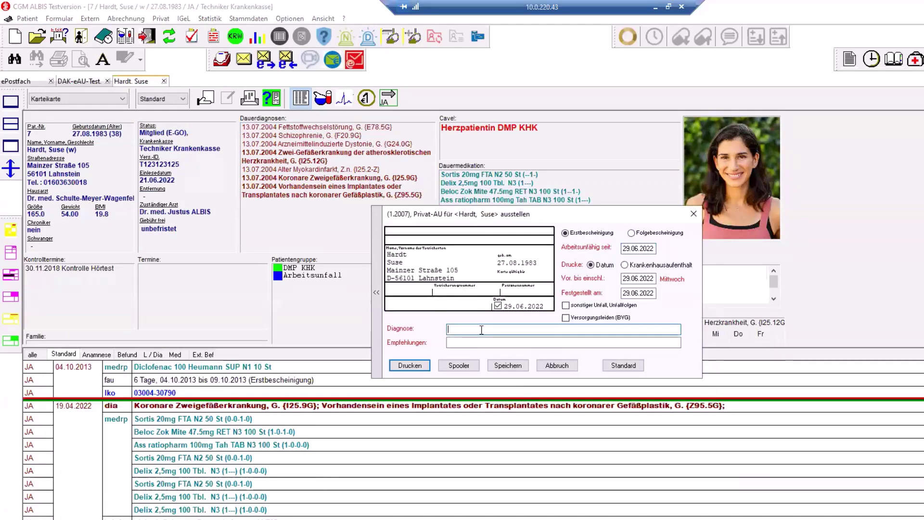
pyautogui.write('R05G')
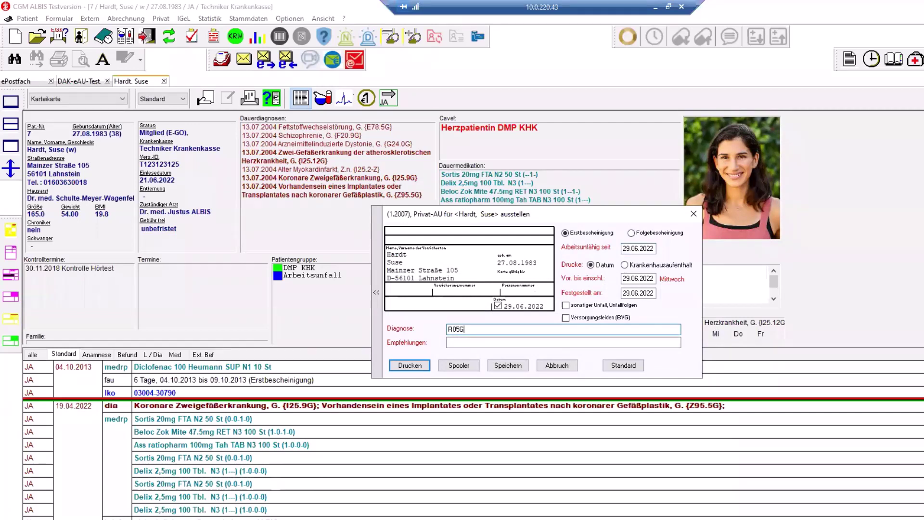
# Print the Privat-AU to a PDF file named aupriv in the tempdruck folder
pyautogui.click(413, 364)
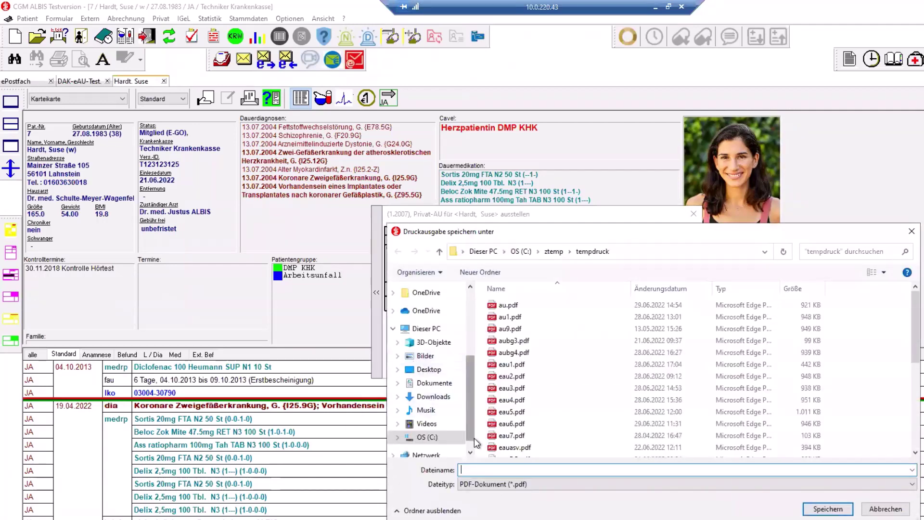
pyautogui.write('aupriv')
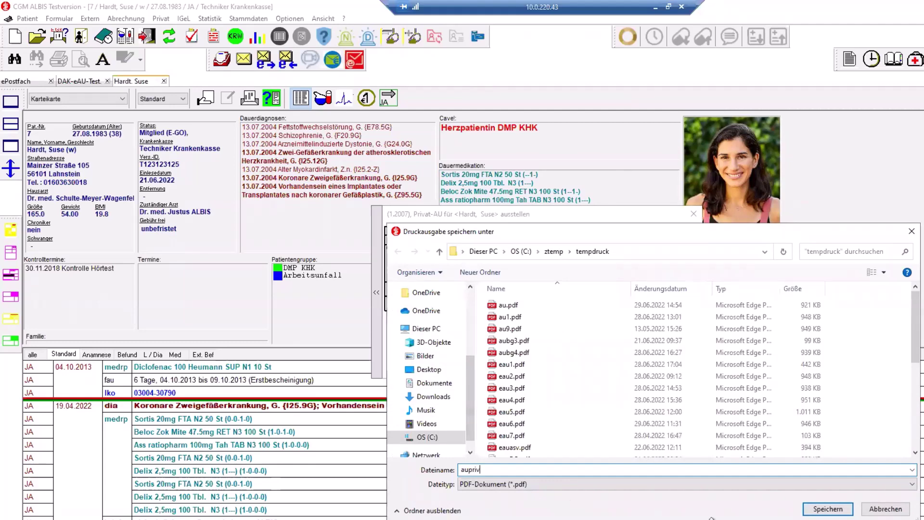
pyautogui.click(826, 509)
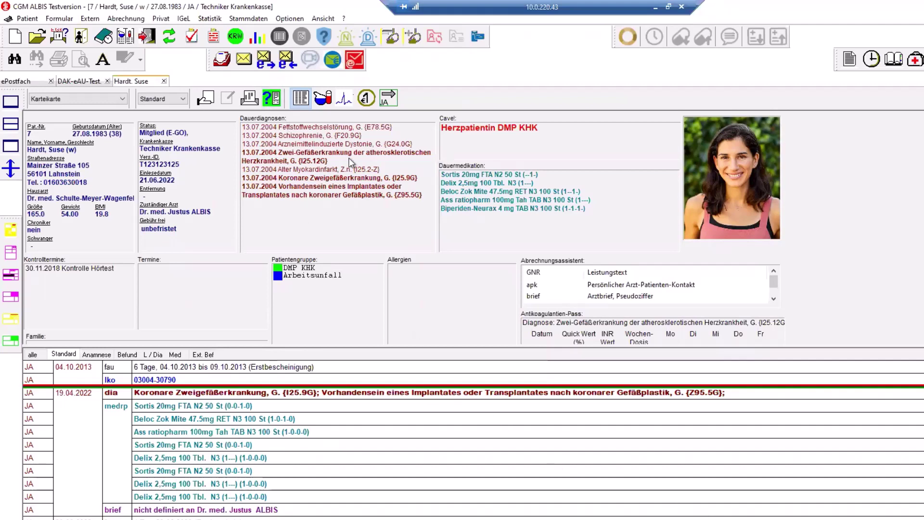
# Open the AU form (Muster 1a) for the preselected physician, switch off its date to blank the entries, and close it without issuing
pyautogui.click(11, 230)
pyautogui.click(515, 391)
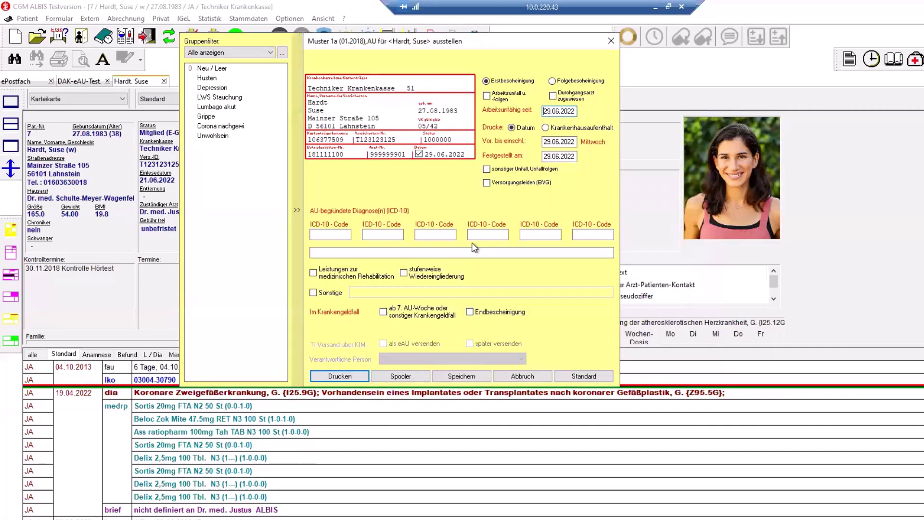
pyautogui.click(419, 154)
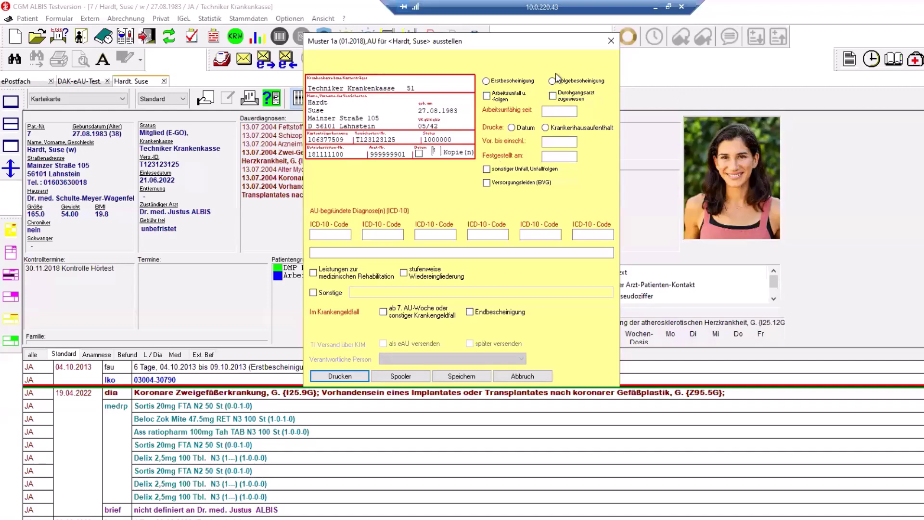
pyautogui.click(611, 41)
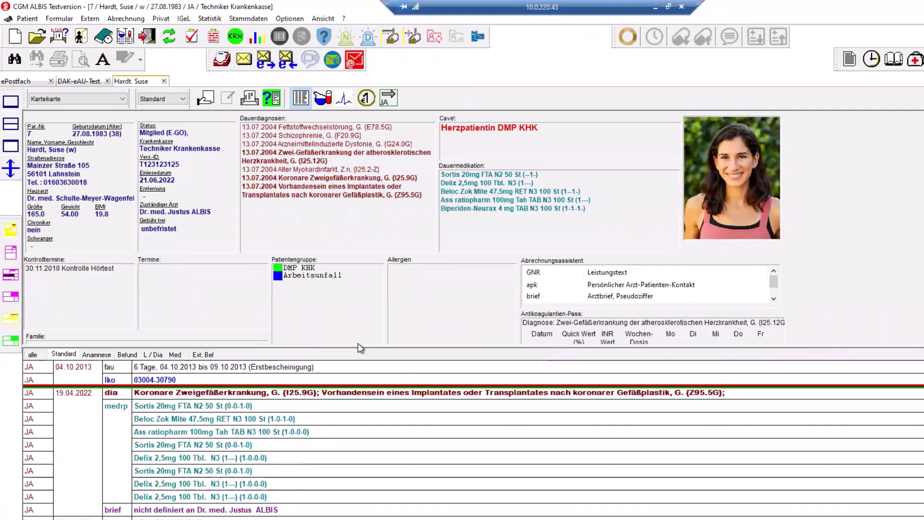
# Open the patient's Dauerdiagnosen for editing, enlarge the window to fit the full diagnosis texts, and confirm it
pyautogui.moveTo(372, 378)
pyautogui.doubleClick(336, 222)
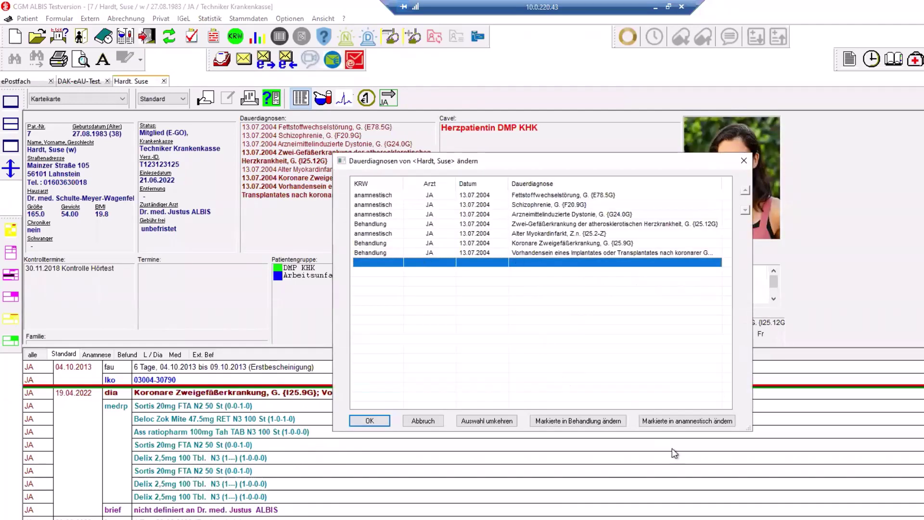
pyautogui.moveTo(751, 430); pyautogui.dragTo(923, 481)
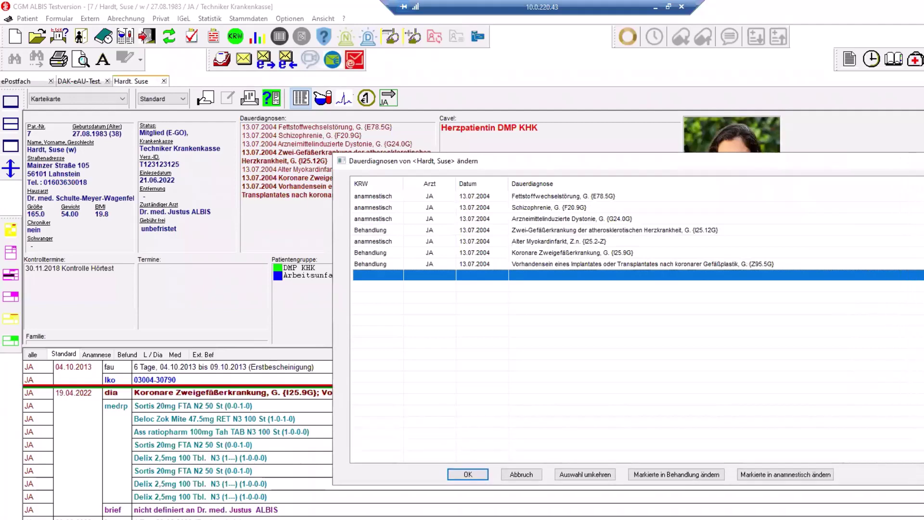
pyautogui.click(483, 471)
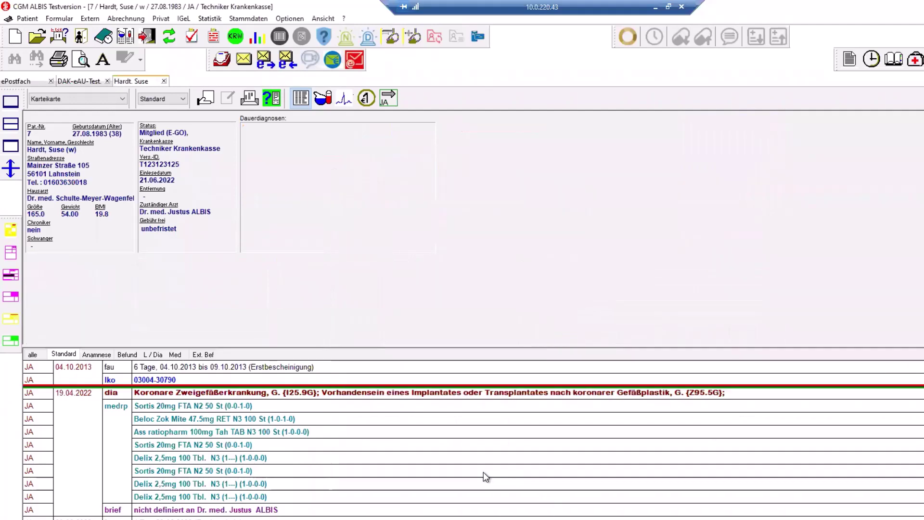
# Reopen the Dauerdiagnosen window, make it narrower and slightly taller, and confirm it with the diagnoses unchanged
pyautogui.doubleClick(379, 229)
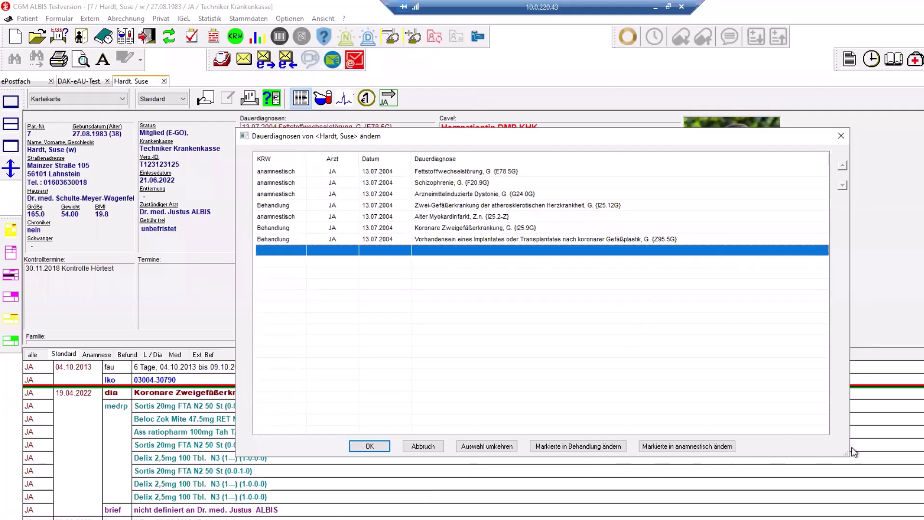
pyautogui.moveTo(846, 457); pyautogui.dragTo(759, 475)
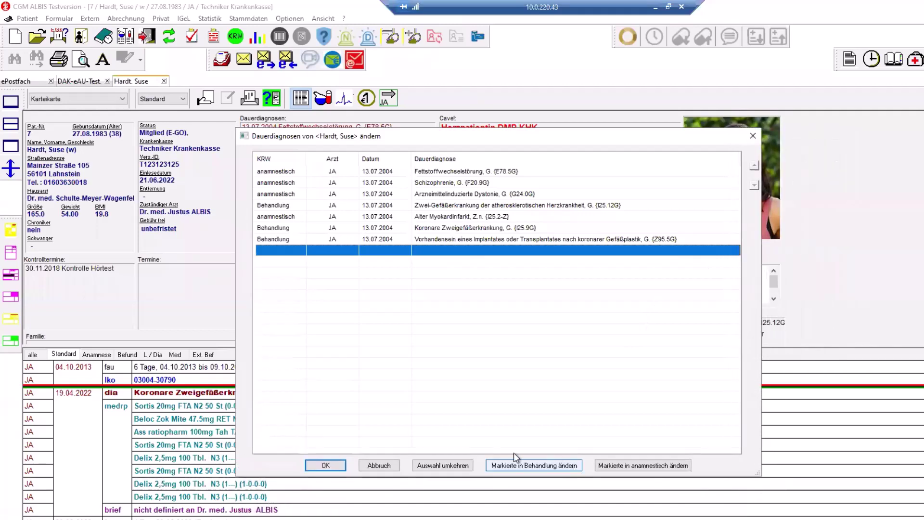
pyautogui.click(325, 465)
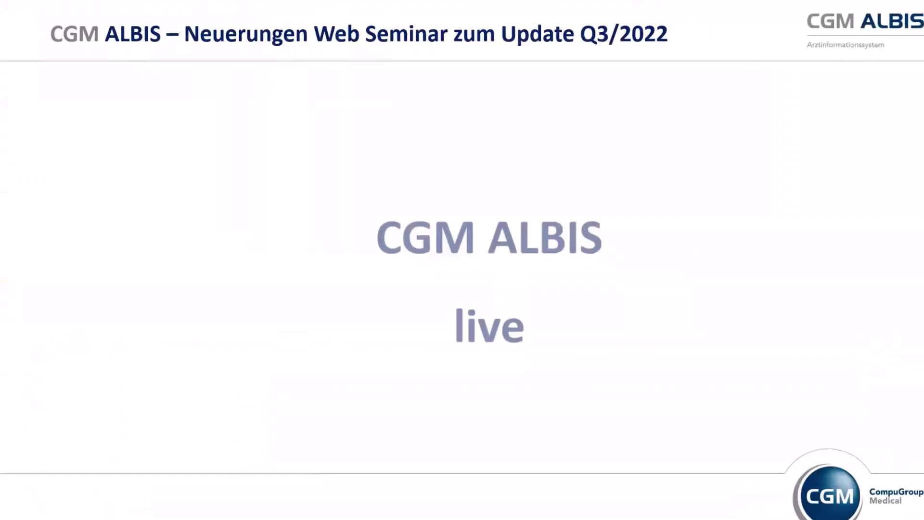
pyautogui.click(403, 256)
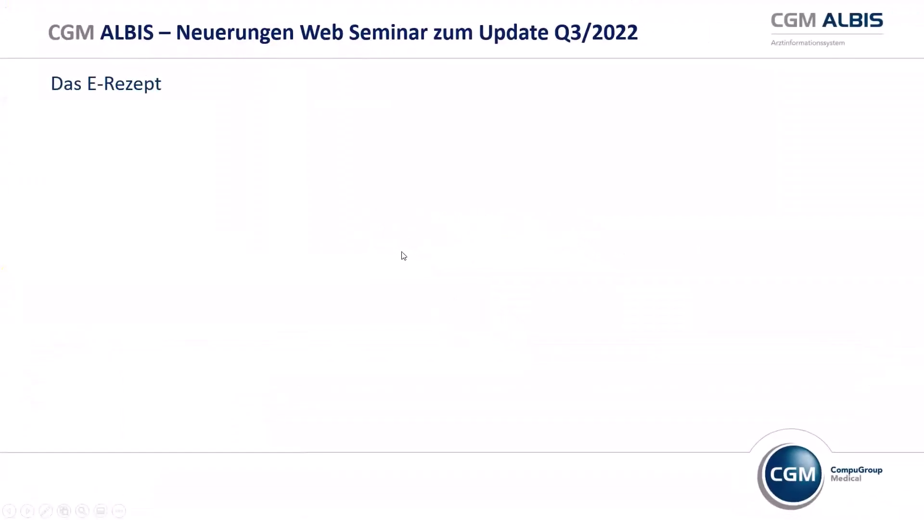